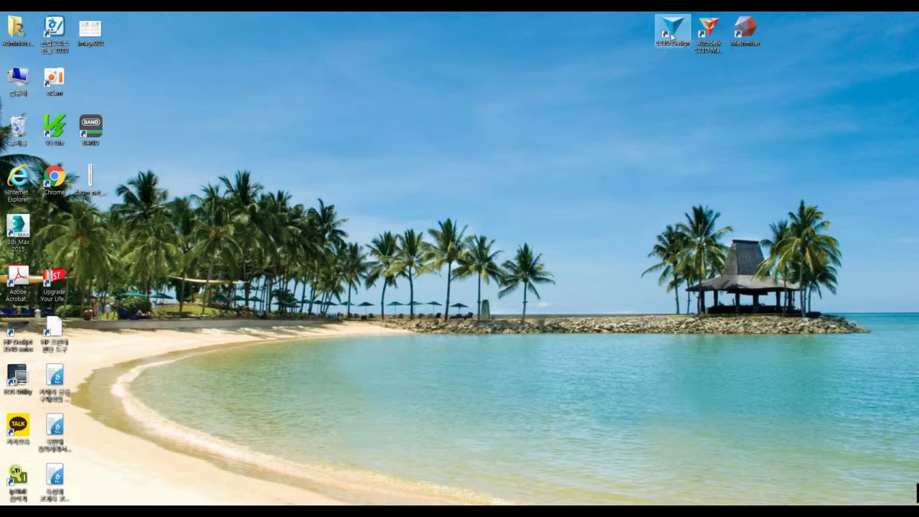
# Launch 123D Design and submit the Autodesk ID e-mail and password in the sign-in form.
pyautogui.doubleClick(672, 36)
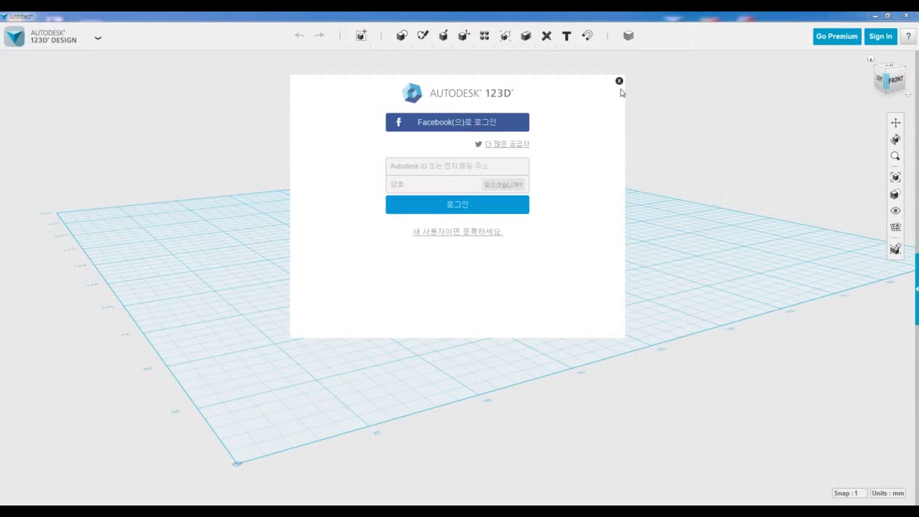
pyautogui.click(478, 172)
pyautogui.press('BackSpace')
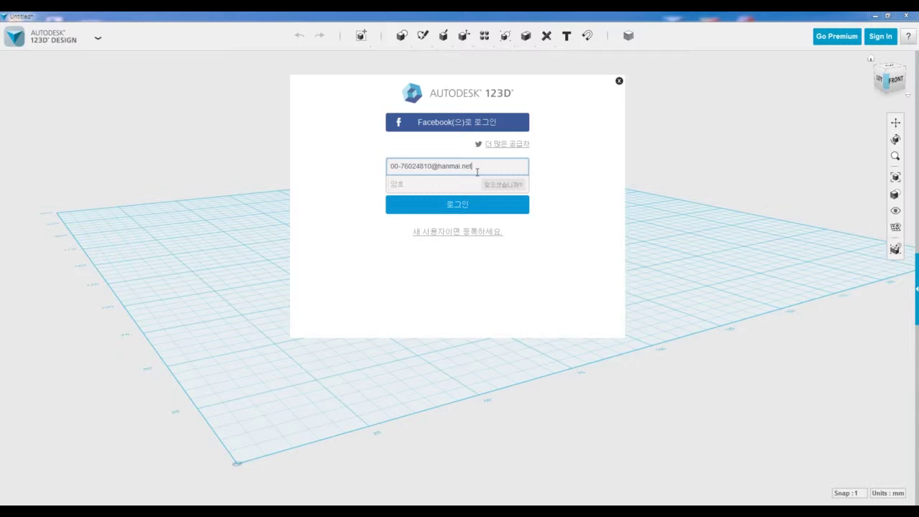
pyautogui.press('Tab')
pyautogui.press('Return')
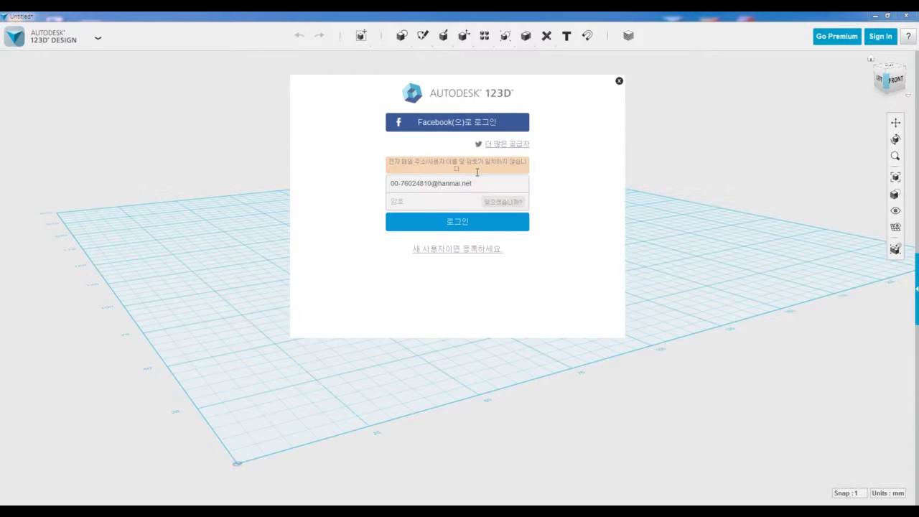
# Retype the account password and resubmit the sign-in.
pyautogui.click(443, 203)
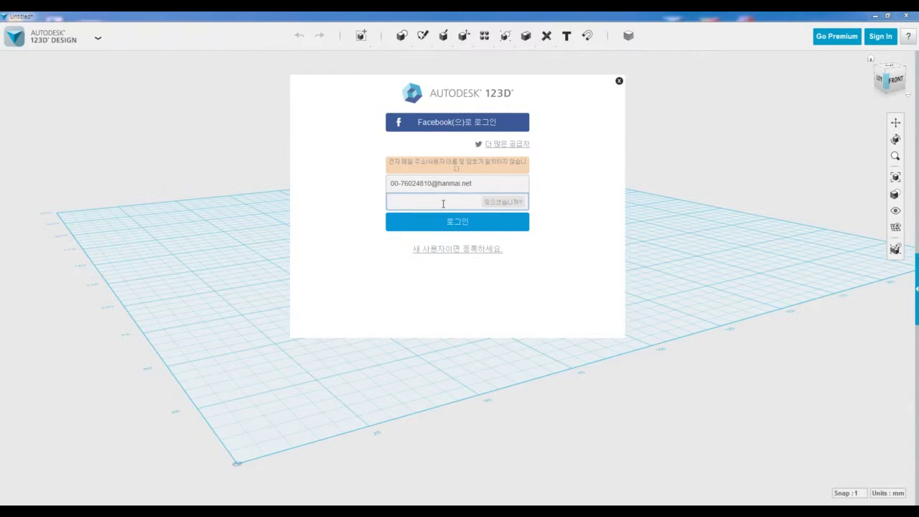
pyautogui.write('a')
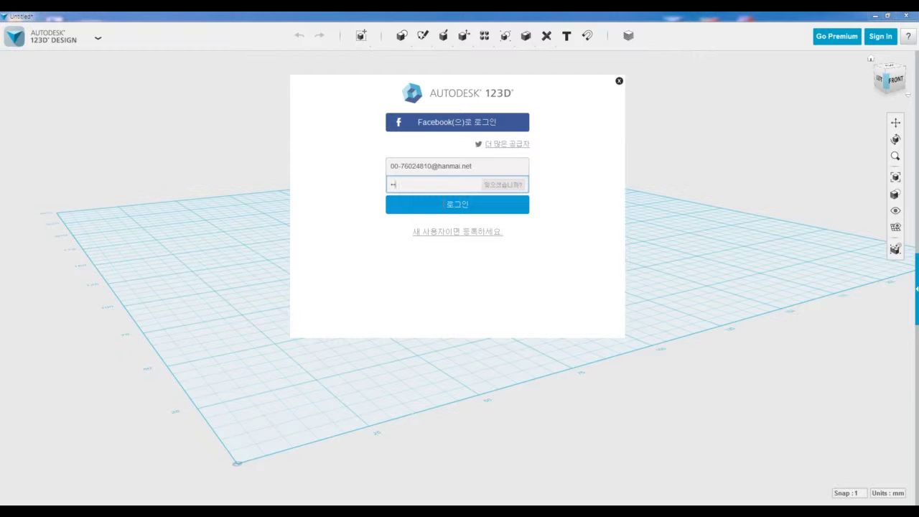
pyautogui.write('********')
pyautogui.press('Return')
# Correct the e-mail's domain typo, re-enter the password and submit the sign-in.
pyautogui.click(443, 203)
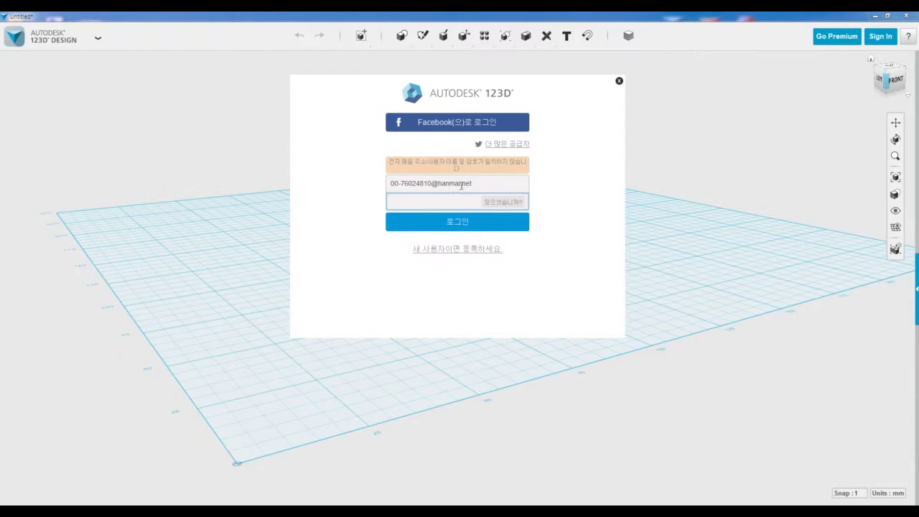
pyautogui.click(458, 185)
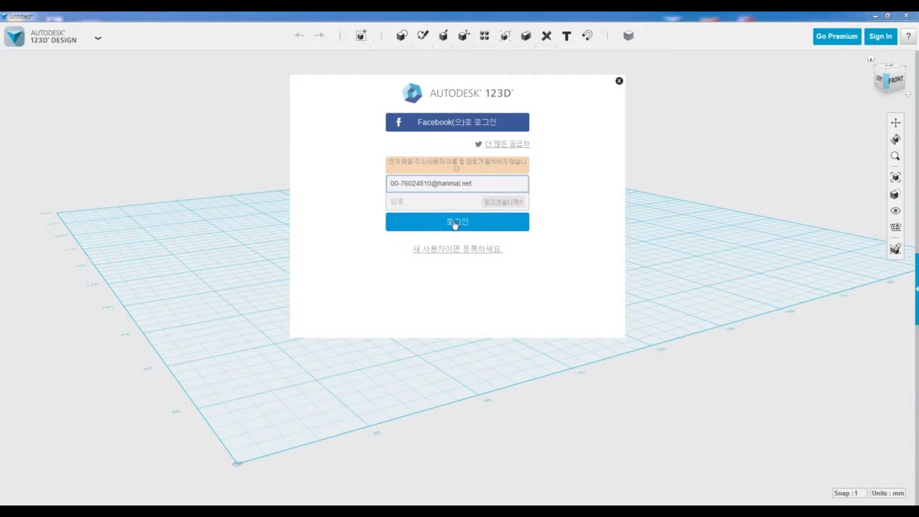
pyautogui.write('il.')
pyautogui.press('Tab')
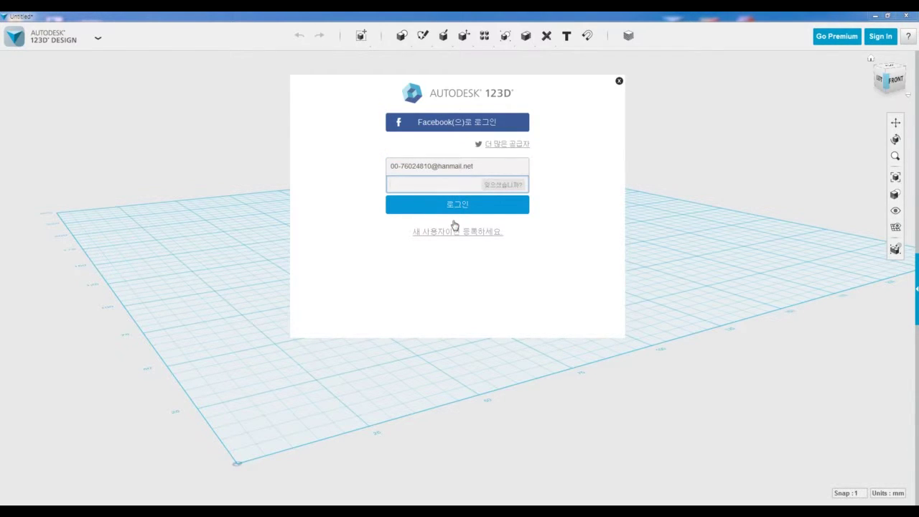
pyautogui.write('*********')
pyautogui.press('Return')
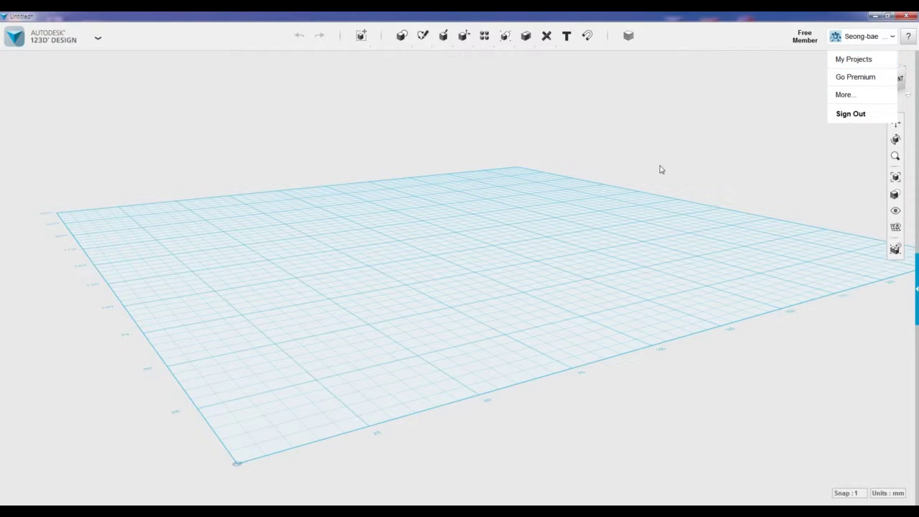
# Open My Projects from the account menu to view the projects in the browser.
pyautogui.moveTo(861, 36)
pyautogui.click(847, 63)
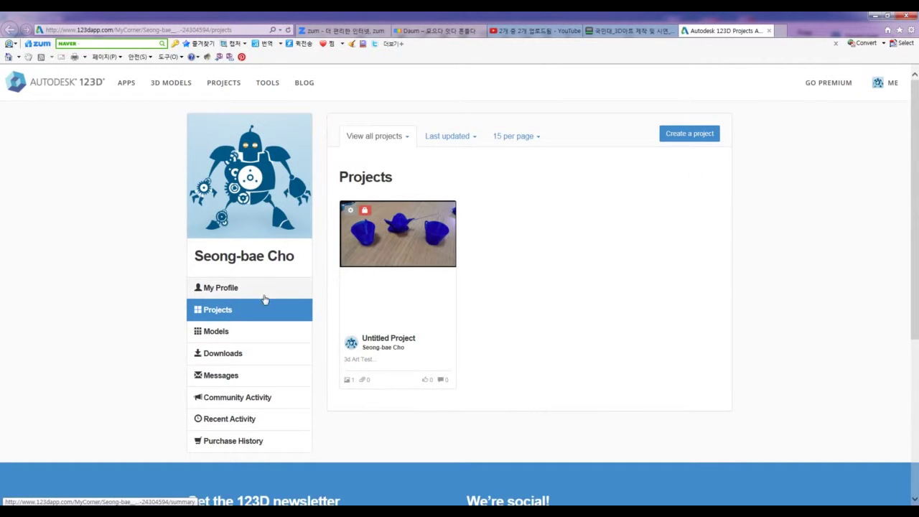
# Download all Glass model files as 3896929_Glass.zip (161MB) and choose to open it.
pyautogui.click(221, 338)
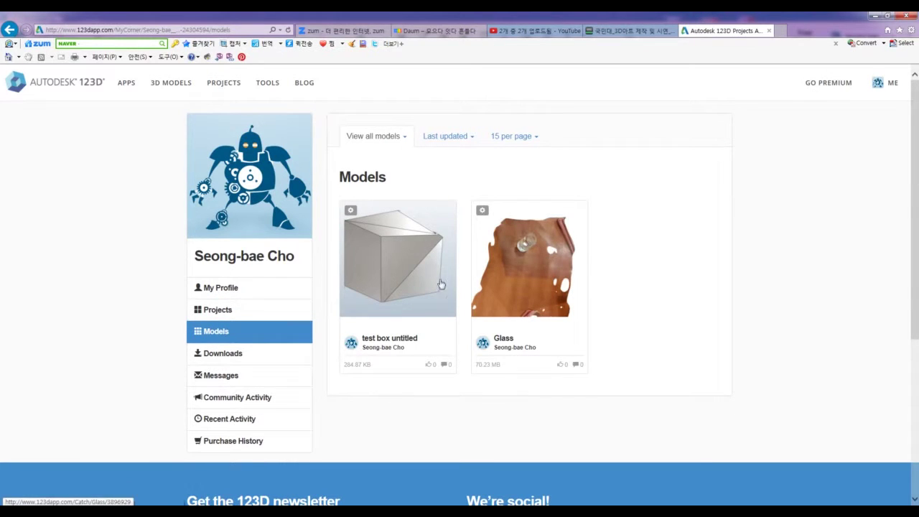
pyautogui.click(527, 272)
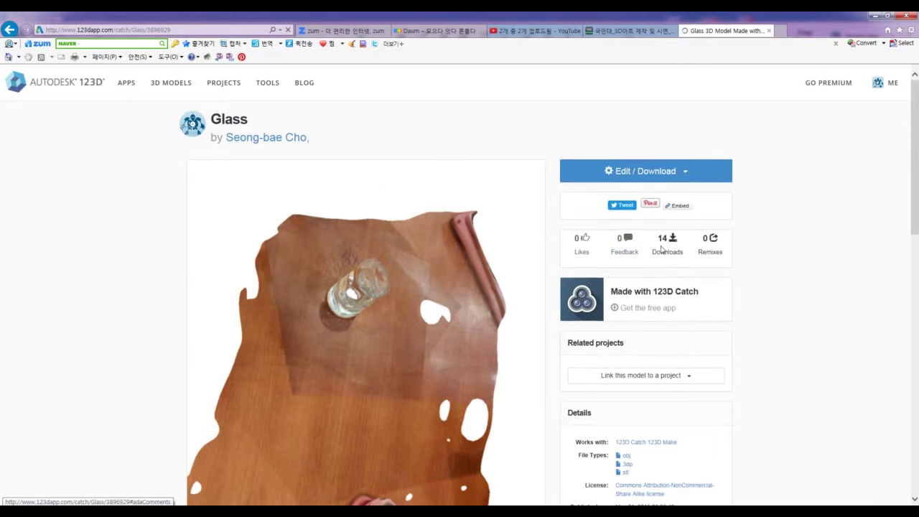
pyautogui.click(646, 171)
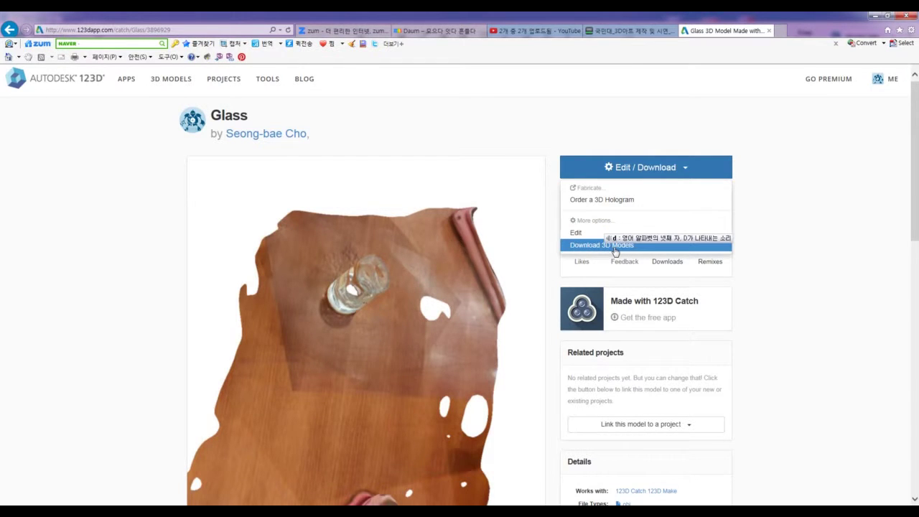
pyautogui.click(612, 247)
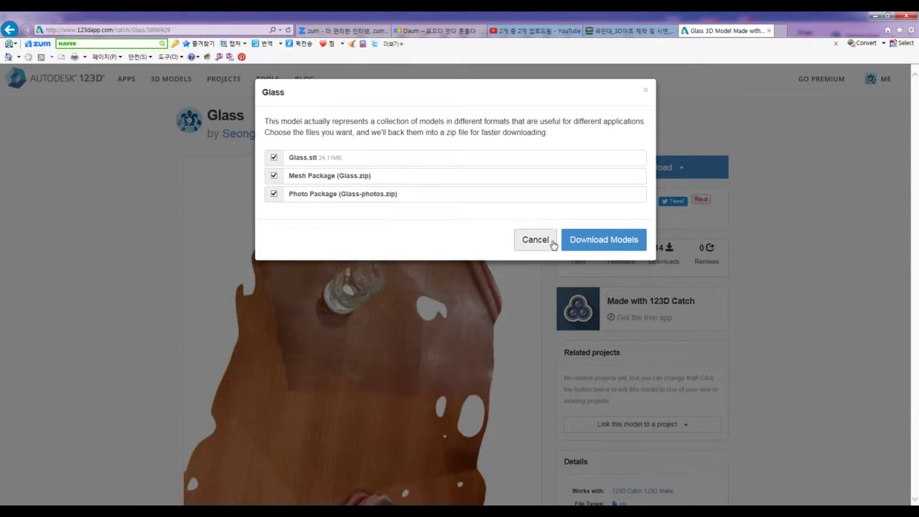
pyautogui.click(606, 241)
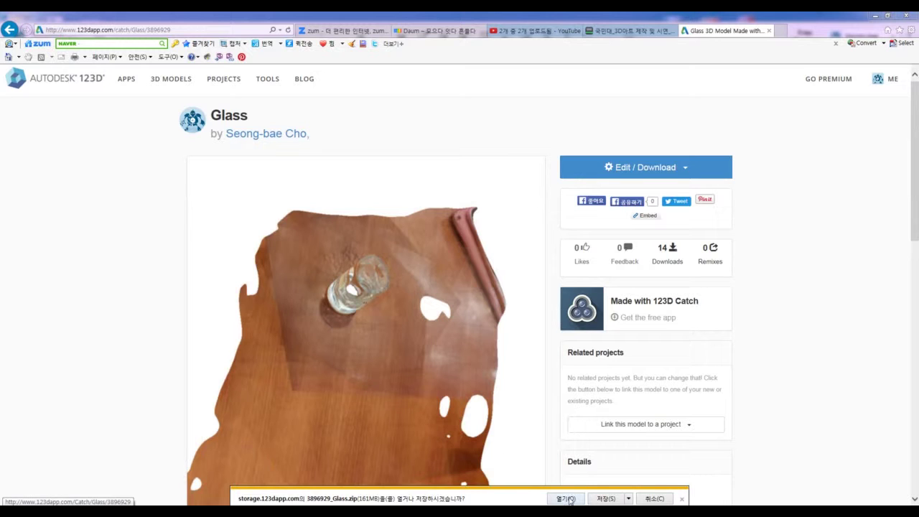
pyautogui.click(567, 499)
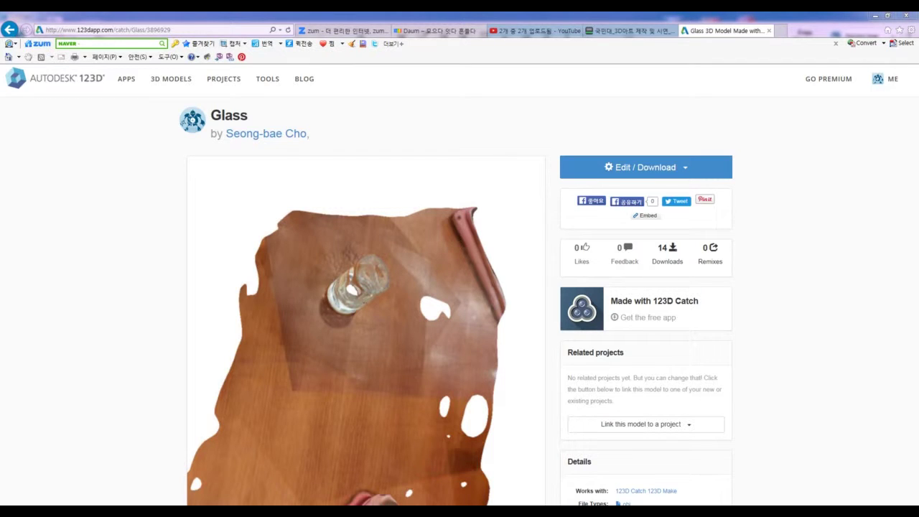
# Cycle through the open windows and return to the Glass model page.
pyautogui.hotkey('alt', 'Tab')
pyautogui.hotkey('alt', 'Tab')
pyautogui.hotkey('alt', 'Tab')
pyautogui.hotkey('alt', 'Tab')
pyautogui.hotkey('alt', 'Tab')
pyautogui.hotkey('alt', 'Tab')
pyautogui.hotkey('alt', 'Tab')
pyautogui.hotkey('alt', 'Tab')
pyautogui.hotkey('alt', 'Tab')
pyautogui.hotkey('alt', 'Tab')
pyautogui.hotkey('alt', 'Tab')
pyautogui.hotkey('alt', 'Tab')
pyautogui.hotkey('alt', 'Tab')
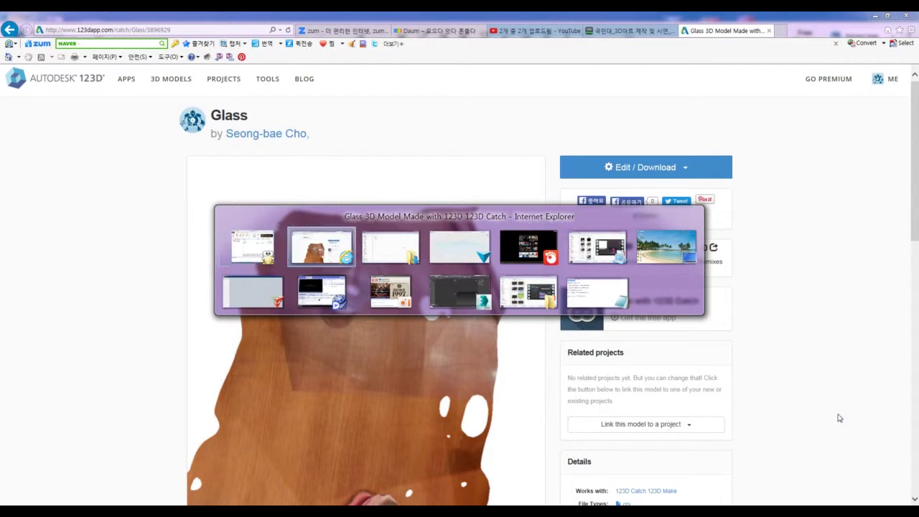
pyautogui.hotkey('alt', 'Tab')
pyautogui.hotkey('alt', 'Tab')
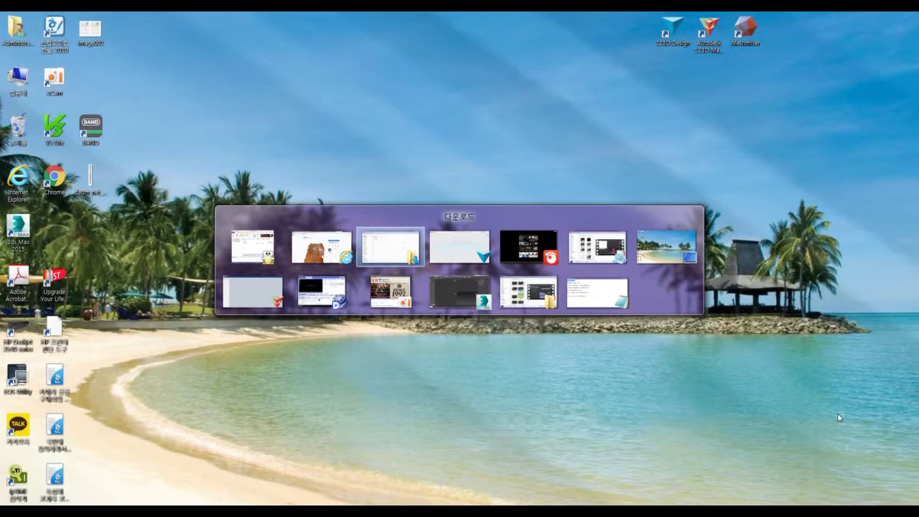
pyautogui.hotkey('alt', 'shift', 'Tab')
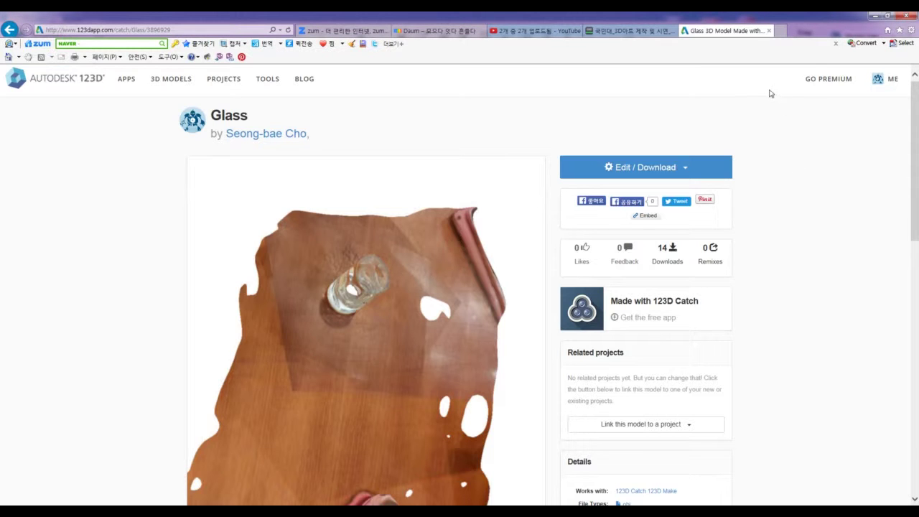
# Scroll through the Glass model page, then minimize the browser to reveal 123D Design.
pyautogui.scroll(-3, 794, 181)
pyautogui.scroll(-2, 795, 182)
pyautogui.scroll(2, 795, 181)
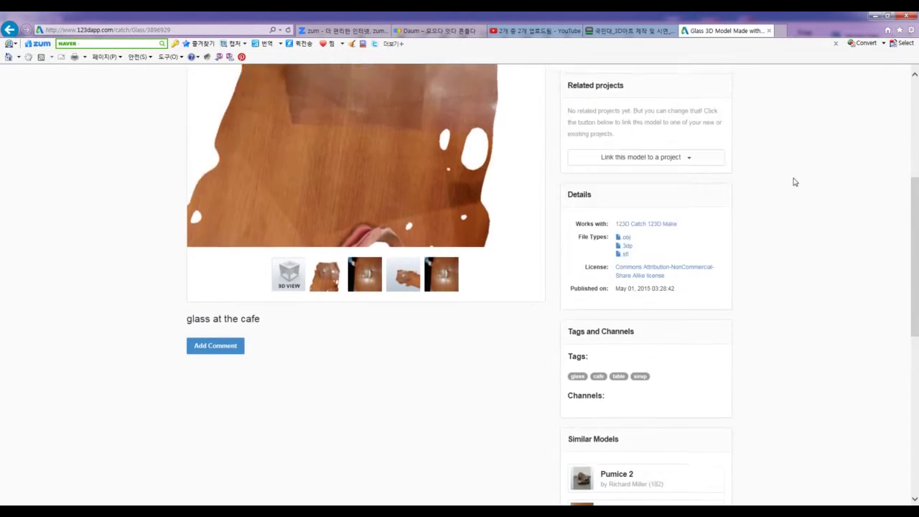
pyautogui.scroll(1, 794, 181)
pyautogui.scroll(2, 794, 181)
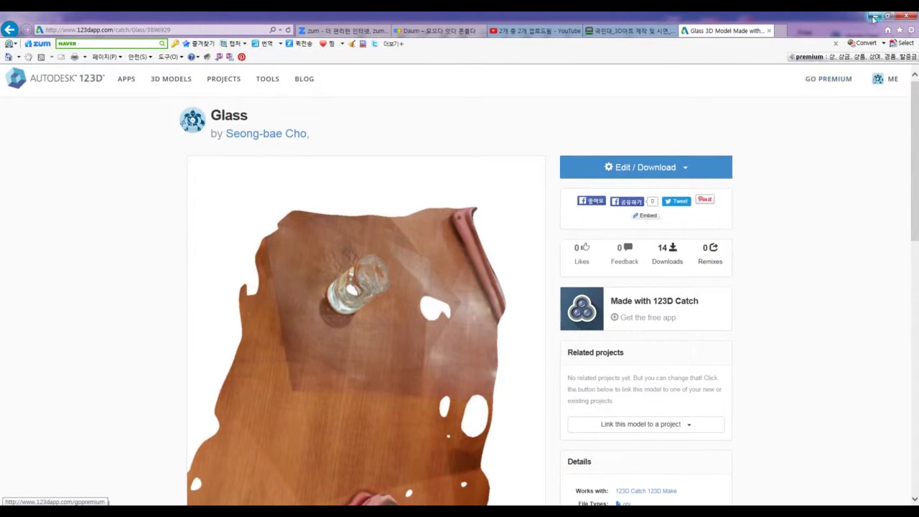
pyautogui.click(874, 16)
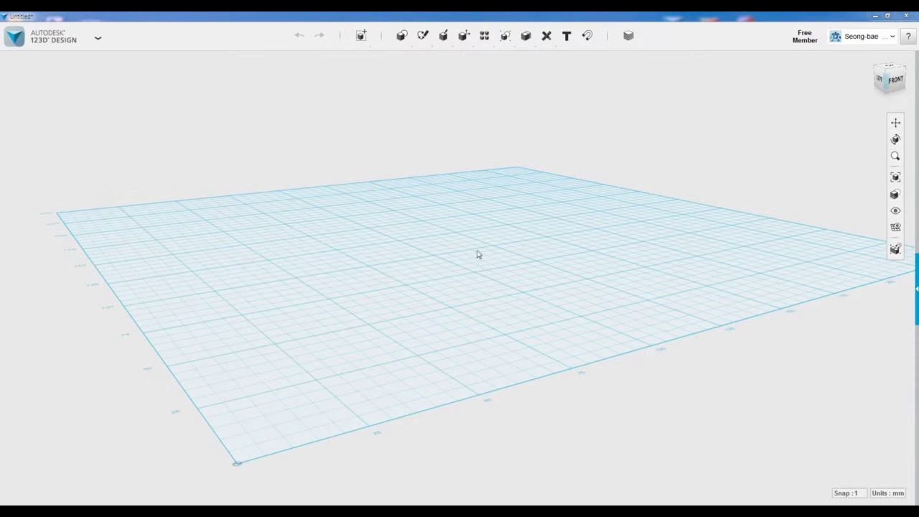
# Bring up the file chooser for opening a file from this computer.
pyautogui.click(94, 42)
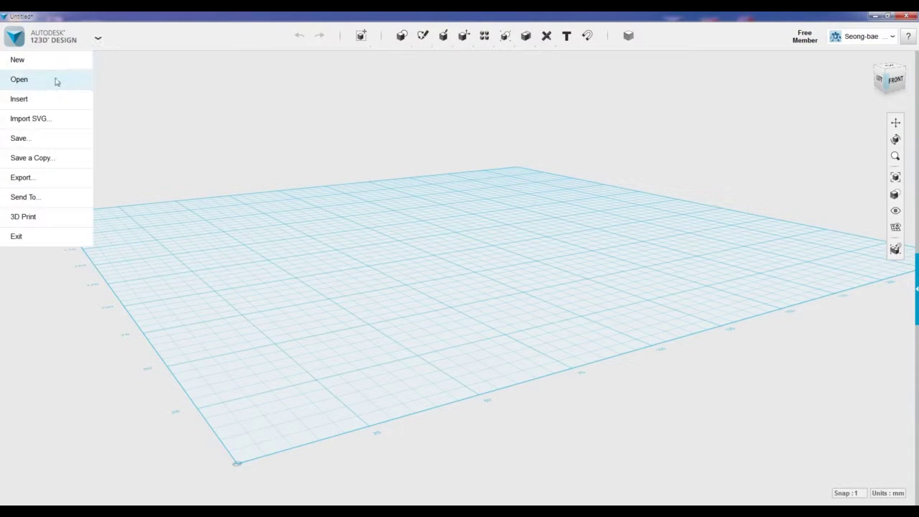
pyautogui.click(30, 87)
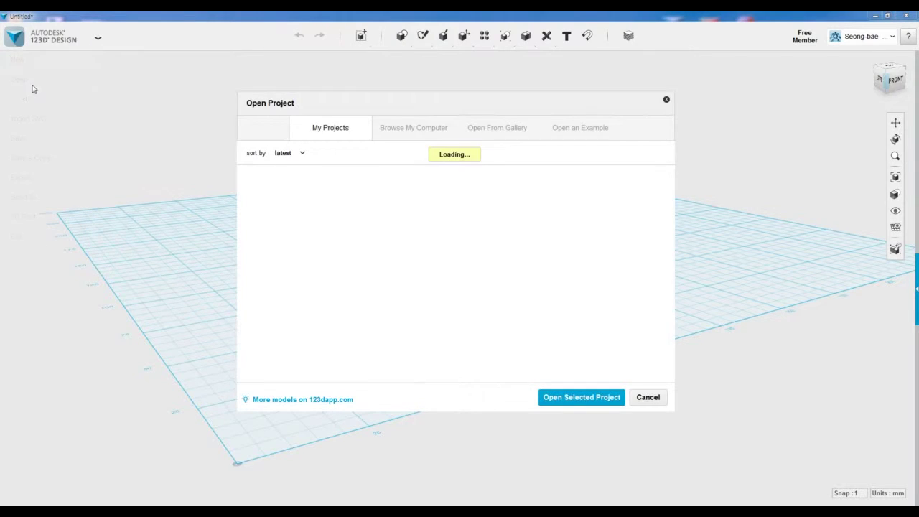
pyautogui.click(413, 134)
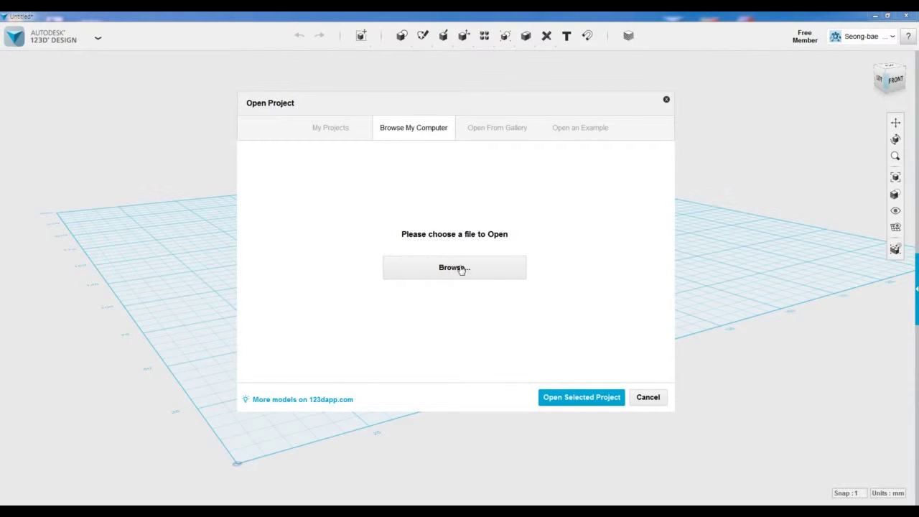
pyautogui.click(459, 266)
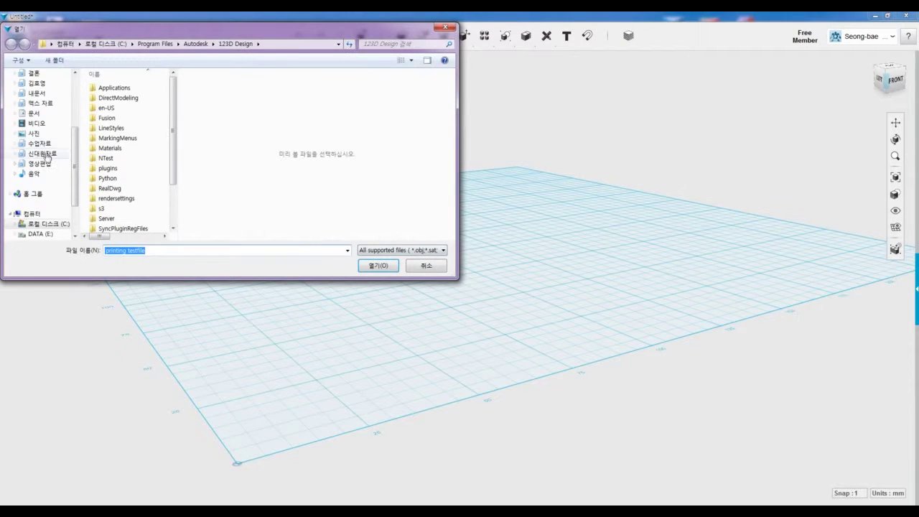
# Open Glass from DATA (E:) > 강의자료 > 3d printing > 3d printing testfile > 3896929_Glass.
pyautogui.moveTo(43, 150)
pyautogui.scroll(-1, 45, 165)
pyautogui.scroll(-1, 46, 194)
pyautogui.click(41, 193)
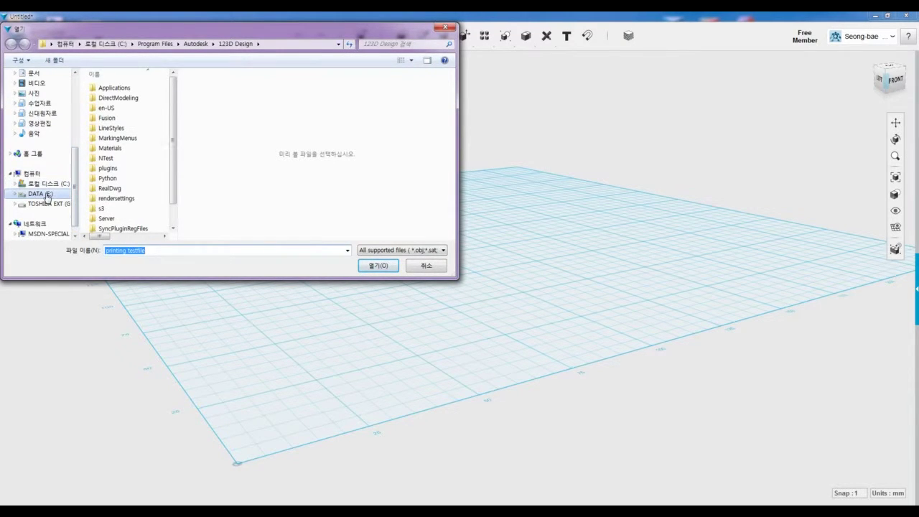
pyautogui.doubleClick(112, 108)
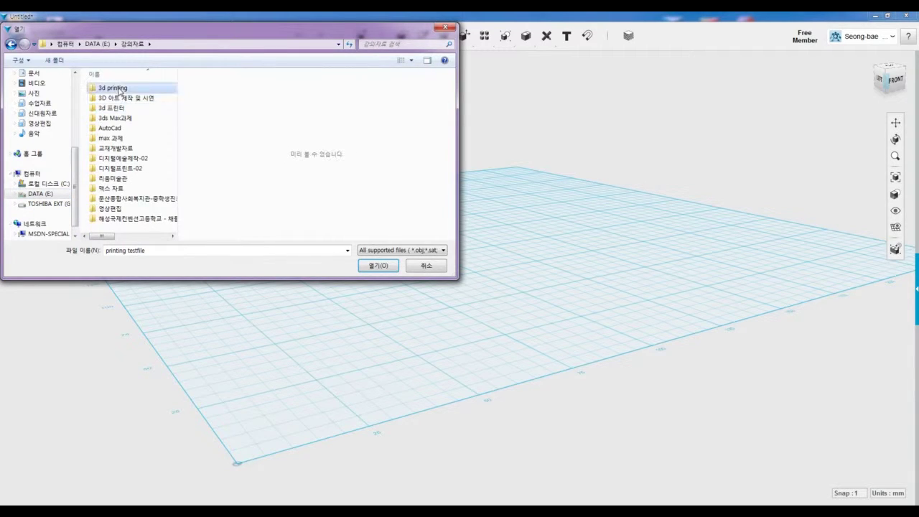
pyautogui.doubleClick(113, 88)
pyautogui.doubleClick(119, 99)
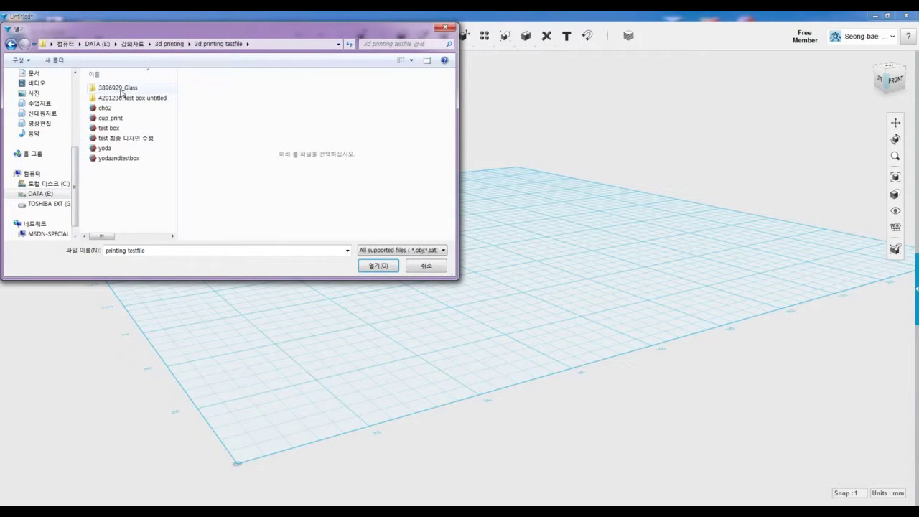
pyautogui.doubleClick(119, 88)
pyautogui.click(105, 109)
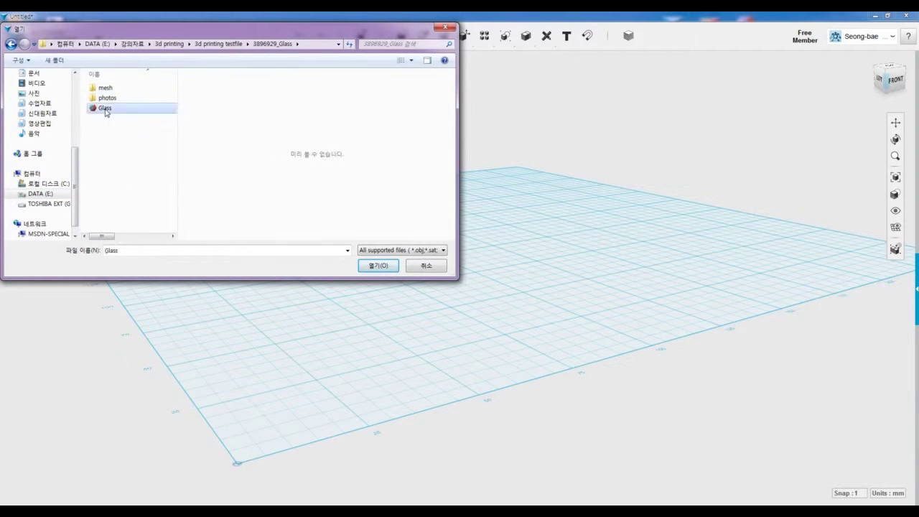
pyautogui.click(378, 267)
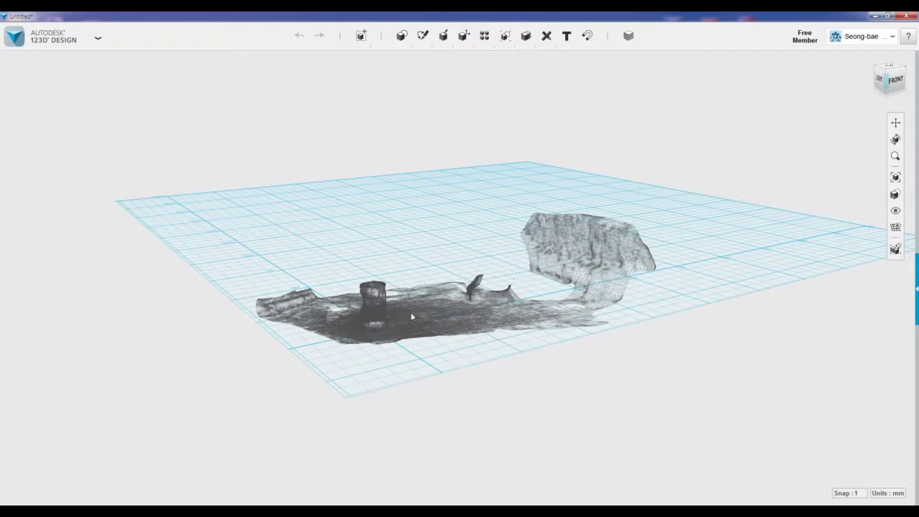
# Reframe the view and drag the Glass mesh up and to the right on the grid.
pyautogui.moveTo(435, 302); pyautogui.dragTo(445, 302, button='middle')
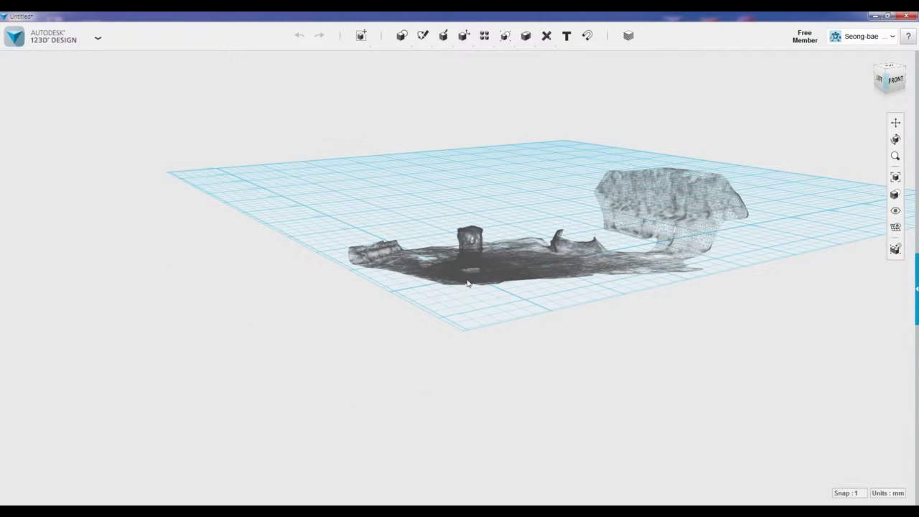
pyautogui.moveTo(480, 265); pyautogui.dragTo(465, 280, button='middle')
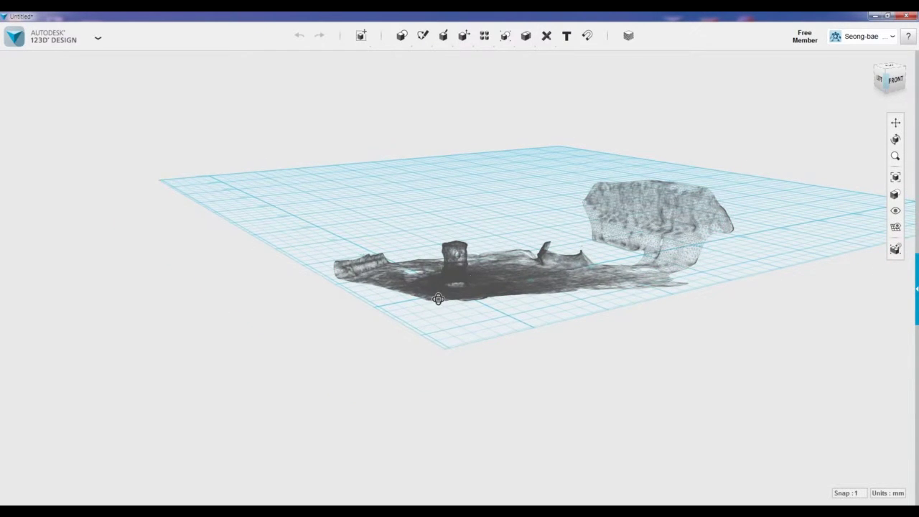
pyautogui.moveTo(438, 299); pyautogui.dragTo(447, 296, button='right')
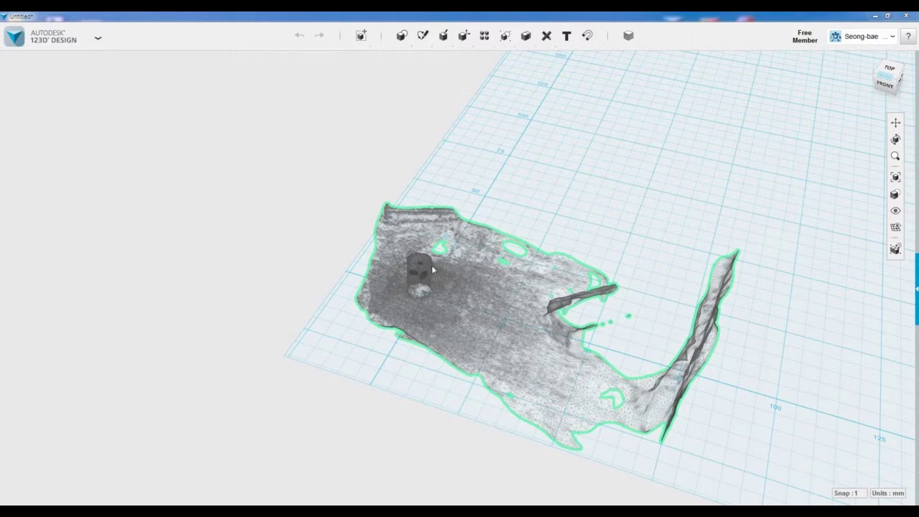
pyautogui.click(654, 188)
pyautogui.moveTo(654, 187); pyautogui.dragTo(782, 144)
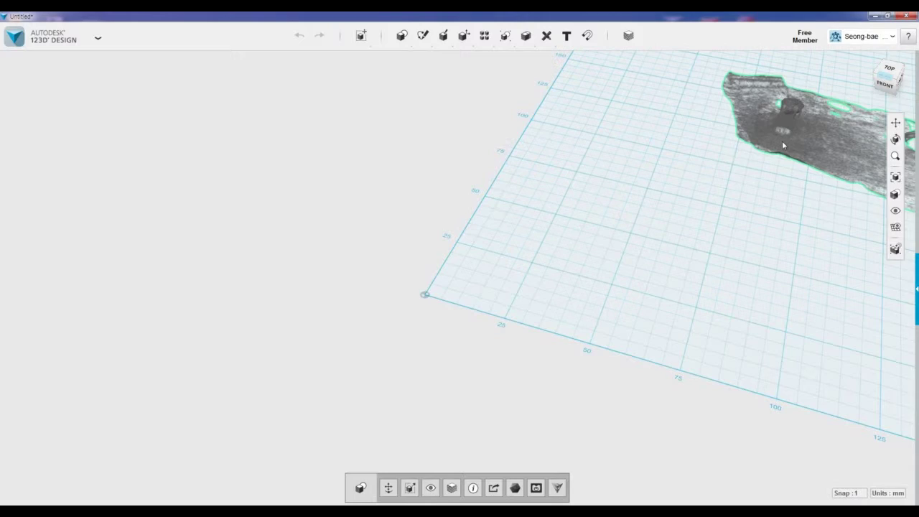
# Recentre and orbit the view to inspect the mesh from low and elevated angles.
pyautogui.moveTo(653, 202); pyautogui.dragTo(351, 303, button='middle')
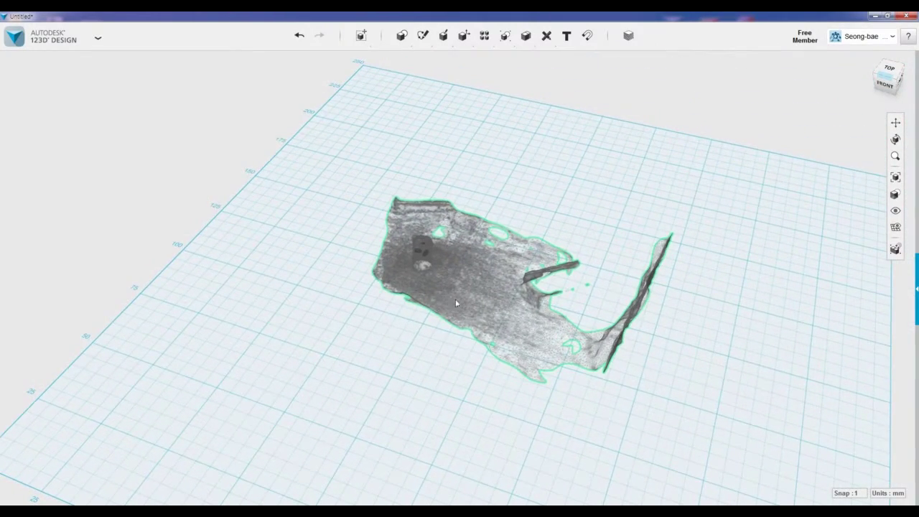
pyautogui.moveTo(351, 303)
pyautogui.mouseDown(button='right')
pyautogui.moveTo(334, 280)
pyautogui.moveTo(403, 308)
pyautogui.mouseUp(button='right')
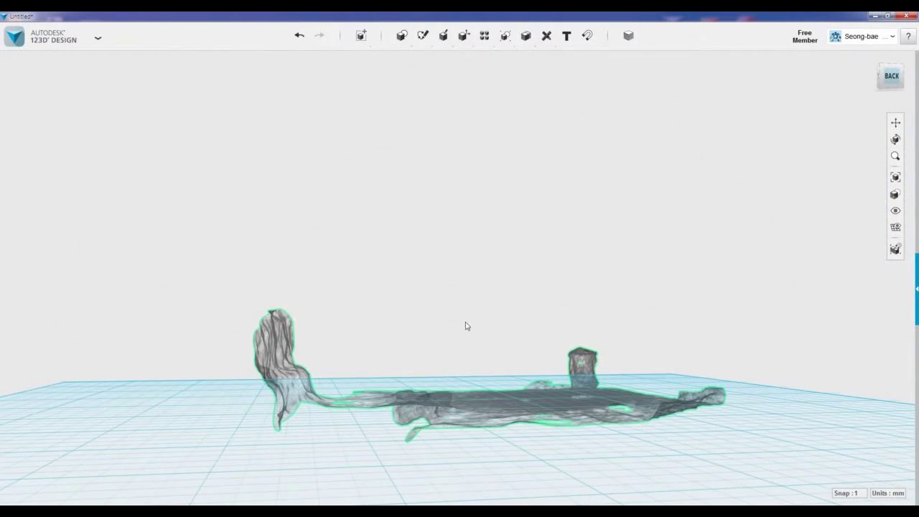
pyautogui.moveTo(573, 354)
pyautogui.mouseDown(button='right')
pyautogui.moveTo(350, 386)
pyautogui.moveTo(428, 378)
pyautogui.mouseUp(button='right')
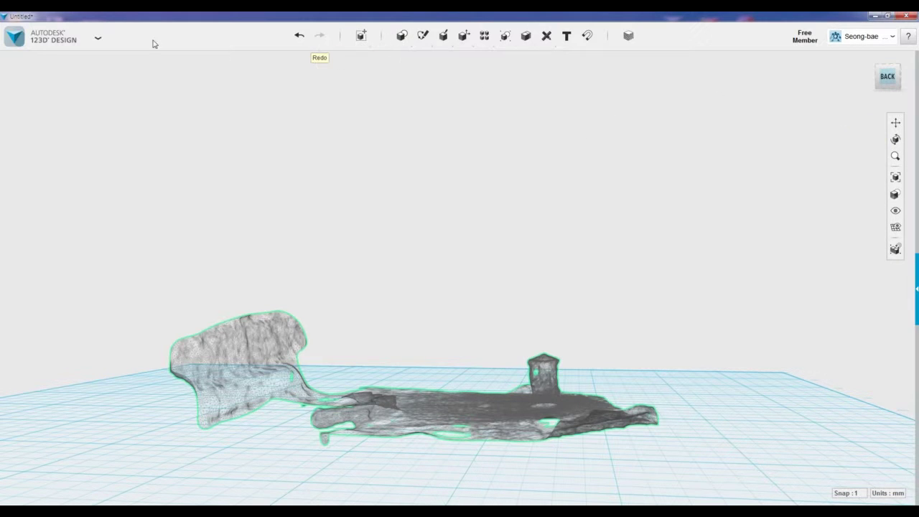
pyautogui.click(98, 37)
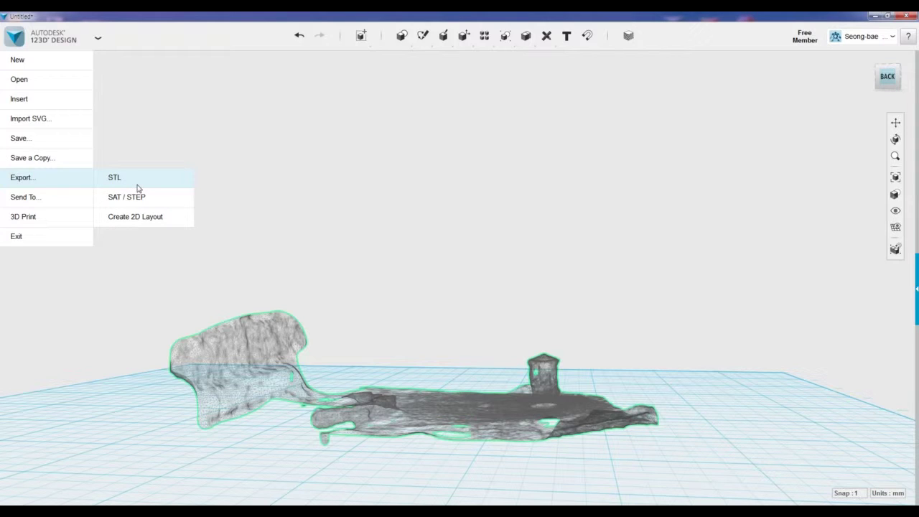
# Minimize 123D Design and launch Meshmixer full-screen.
pyautogui.click(875, 16)
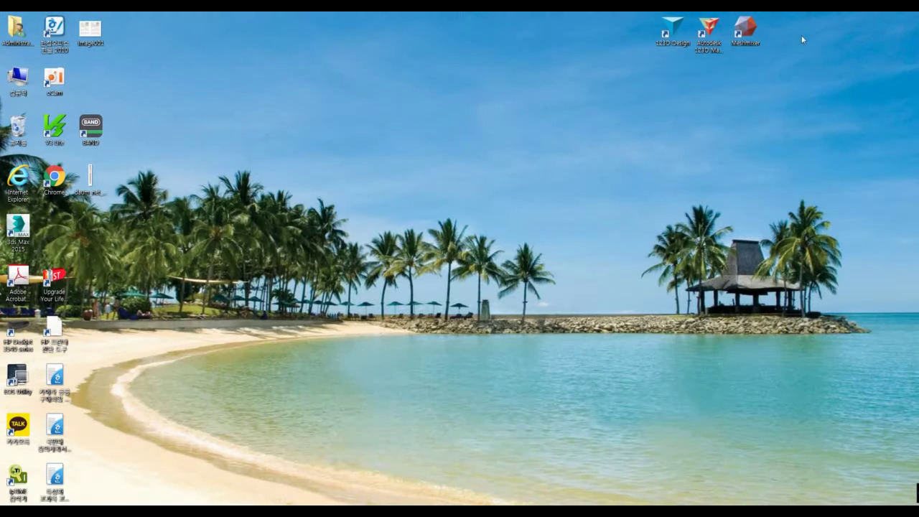
pyautogui.doubleClick(745, 34)
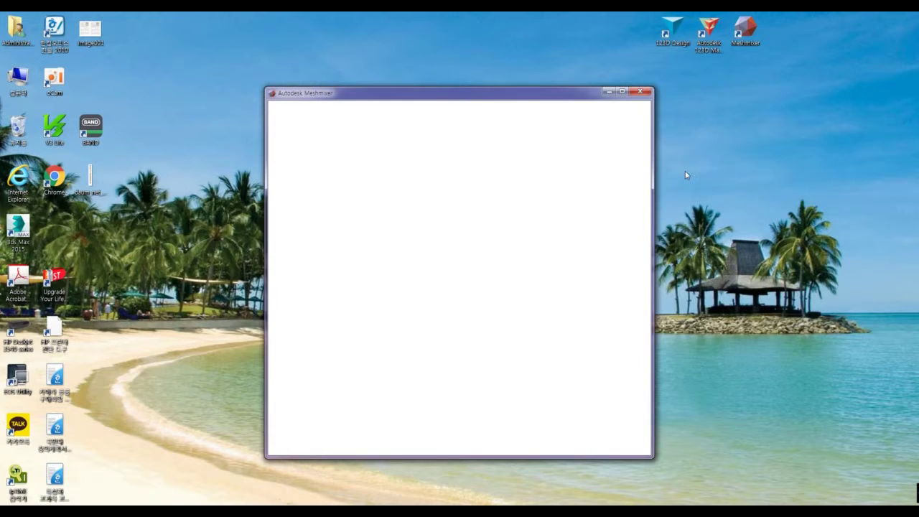
pyautogui.click(622, 91)
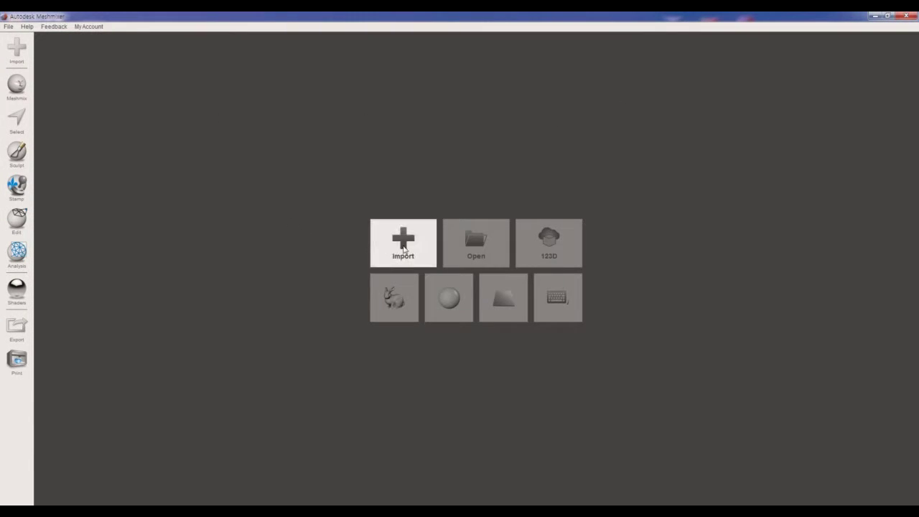
# Import Glass from DATA (E:) > 강의자료 > 3d printing > 3d printing testfile > 3896929_Glass.
pyautogui.click(402, 245)
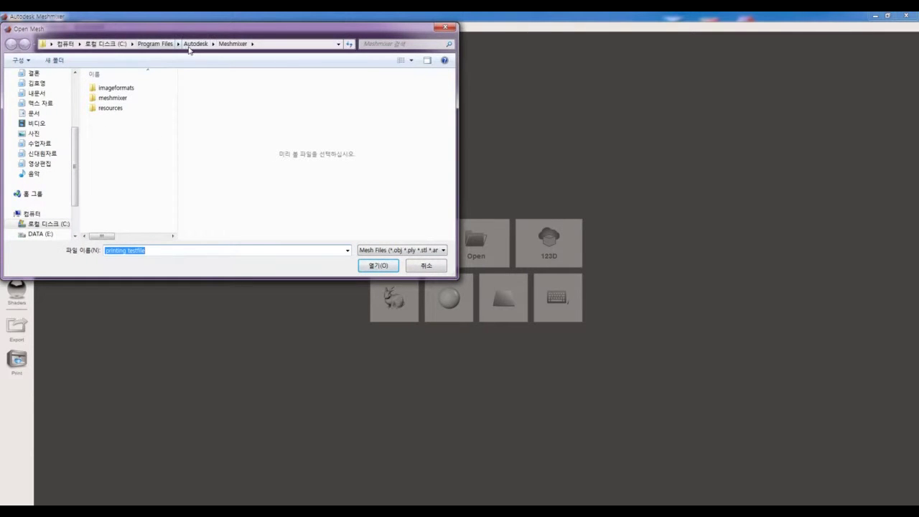
pyautogui.click(66, 44)
pyautogui.doubleClick(138, 129)
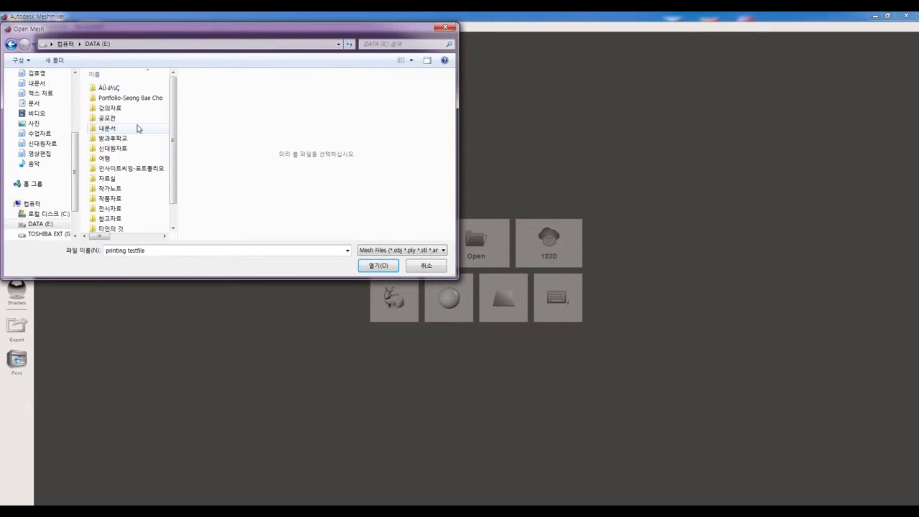
pyautogui.doubleClick(113, 108)
pyautogui.doubleClick(117, 89)
pyautogui.doubleClick(117, 96)
pyautogui.doubleClick(119, 88)
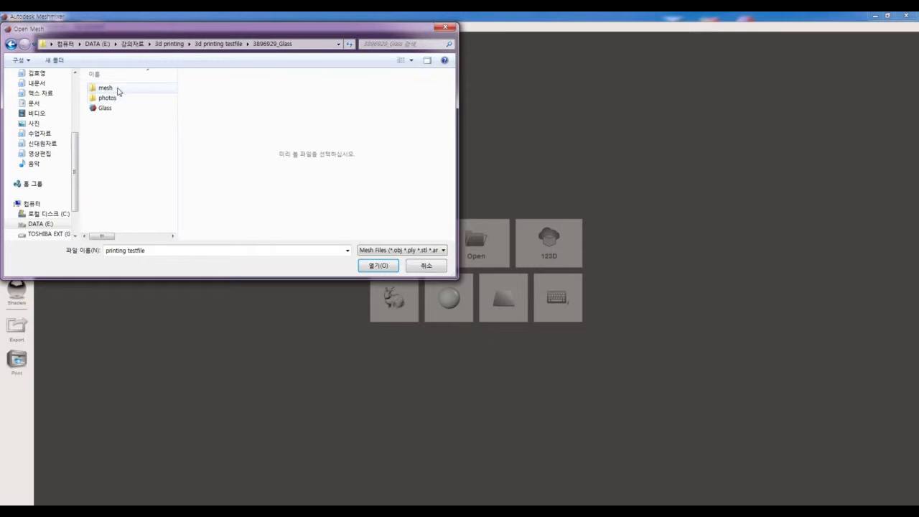
pyautogui.click(103, 108)
pyautogui.click(373, 267)
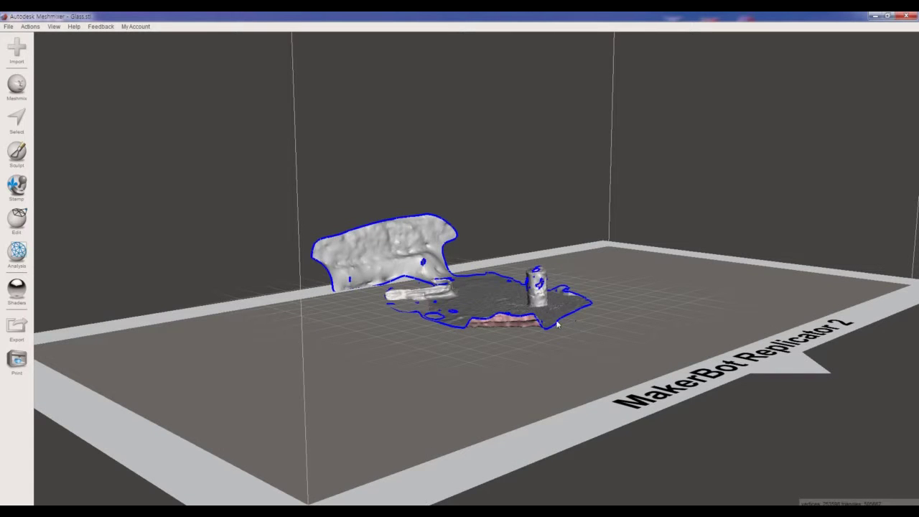
# Orbit around the loaded Glass scan, then bring up the Analysis and Edit tool lists.
pyautogui.moveTo(557, 325)
pyautogui.mouseDown(button='right')
pyautogui.moveTo(353, 347)
pyautogui.moveTo(493, 292)
pyautogui.mouseUp(button='right')
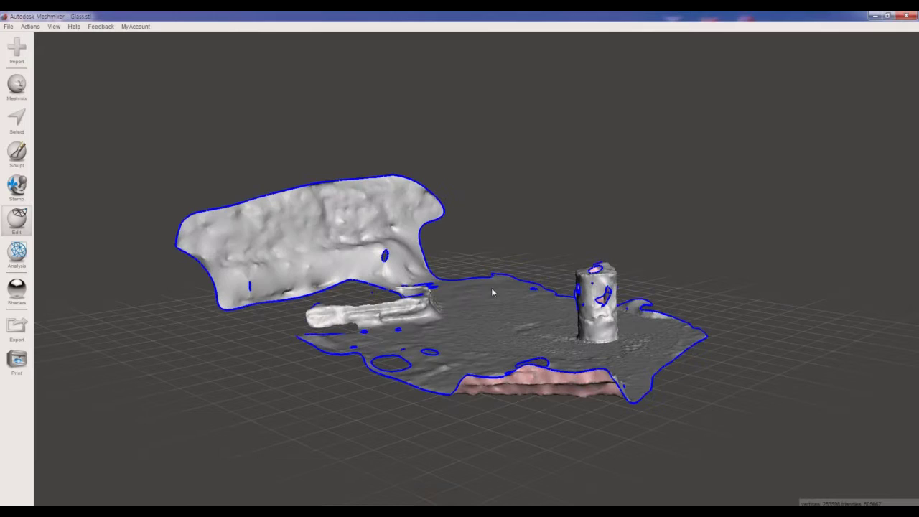
pyautogui.click(18, 261)
pyautogui.click(18, 220)
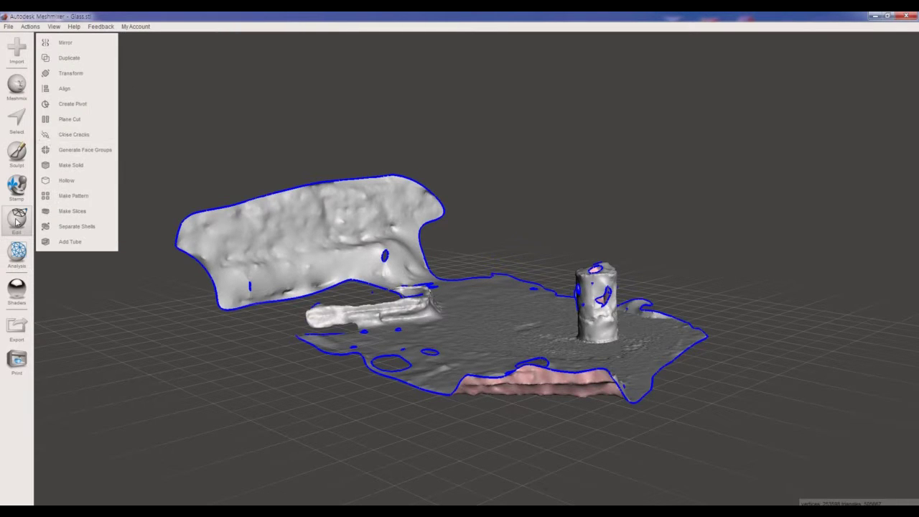
# Plane-cut the scan just above the flat base, removing the mesh below the plane.
pyautogui.click(76, 127)
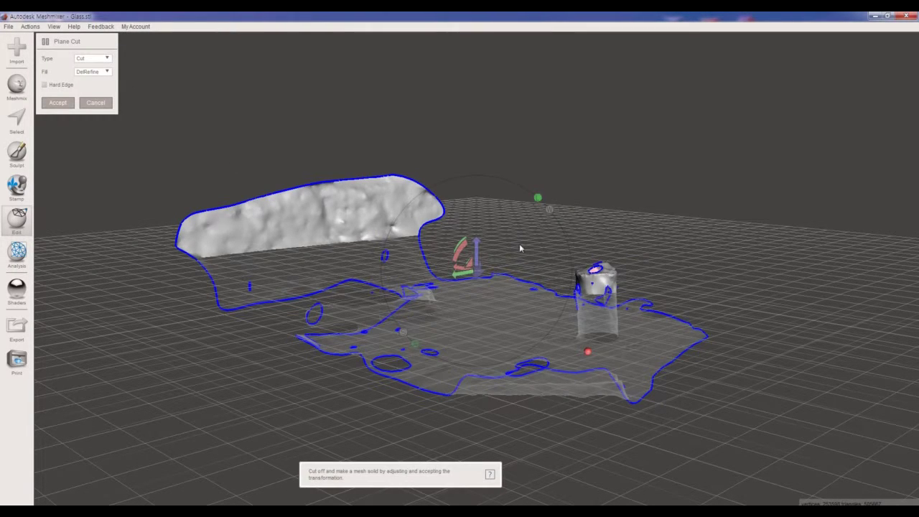
pyautogui.moveTo(475, 248); pyautogui.dragTo(472, 289)
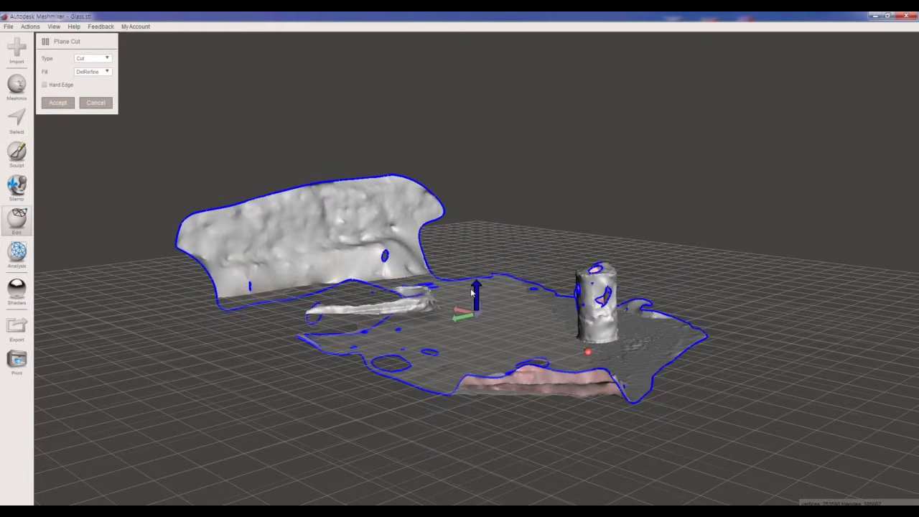
pyautogui.moveTo(471, 292); pyautogui.dragTo(470, 286)
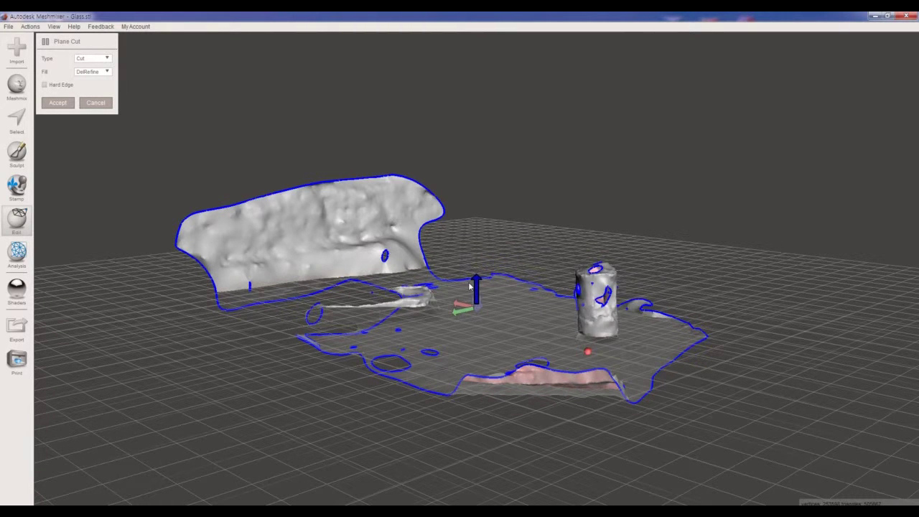
pyautogui.click(61, 106)
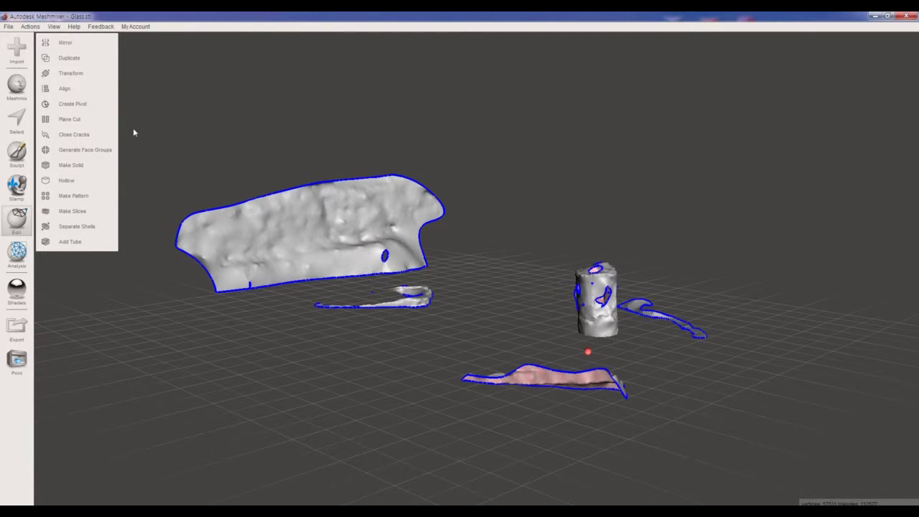
# Apply a second, near-vertical plane cut to trim the wall's left portion and front strip.
pyautogui.click(69, 119)
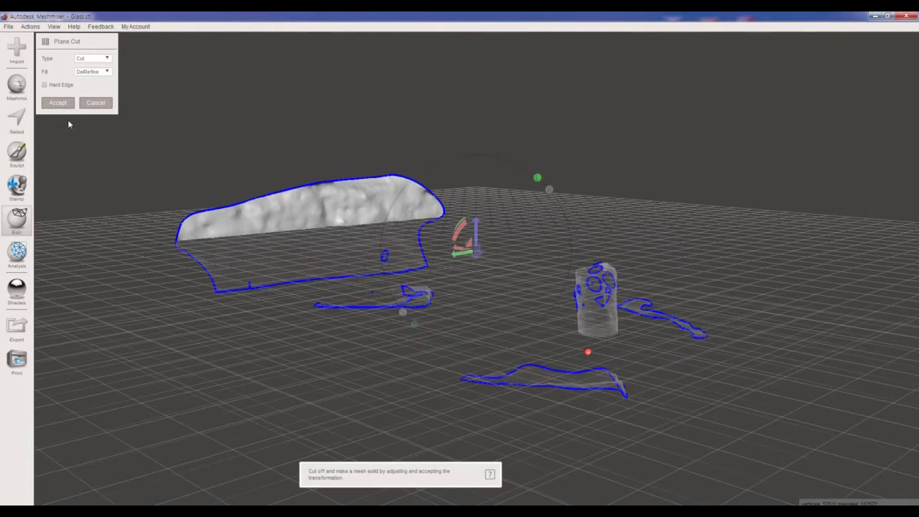
pyautogui.moveTo(457, 231); pyautogui.dragTo(502, 220)
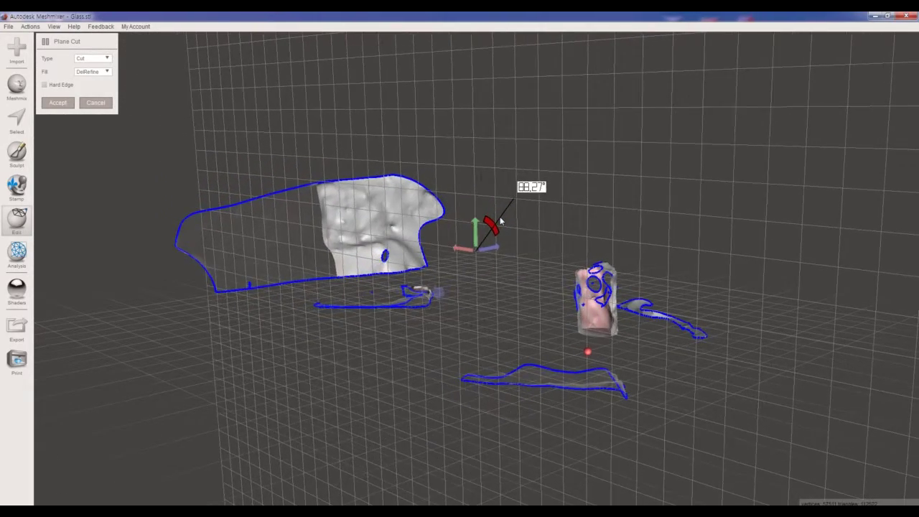
pyautogui.moveTo(502, 220); pyautogui.dragTo(502, 220)
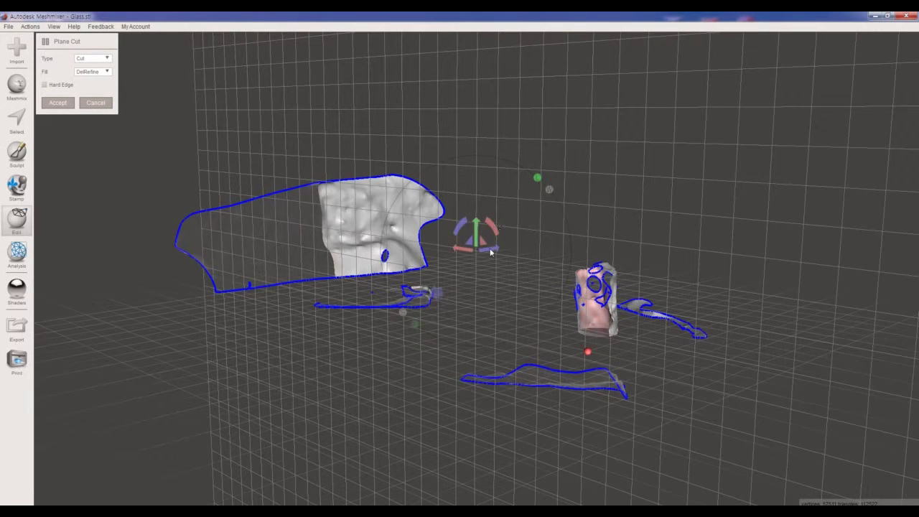
pyautogui.moveTo(461, 250); pyautogui.dragTo(471, 247)
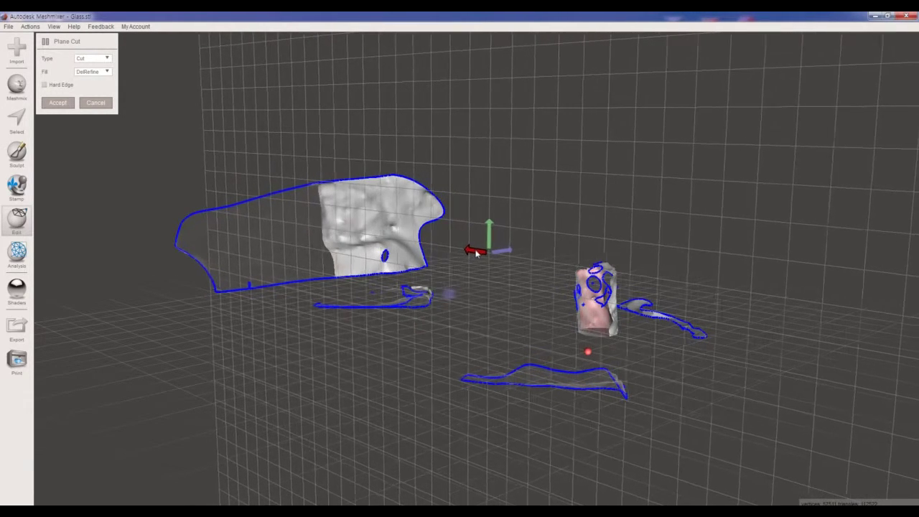
pyautogui.moveTo(500, 253)
pyautogui.mouseDown()
pyautogui.moveTo(477, 267)
pyautogui.moveTo(488, 263)
pyautogui.mouseUp()
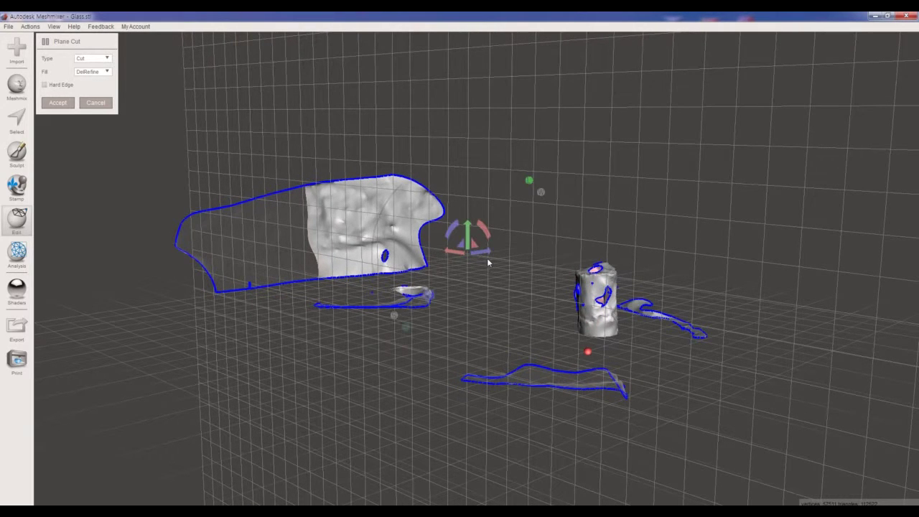
pyautogui.click(69, 103)
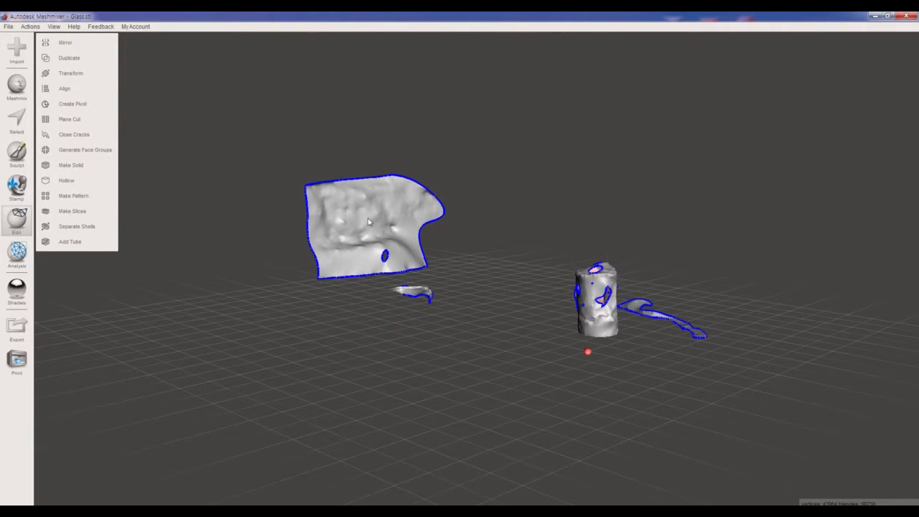
# Plane-cut with the plane tilted about 89° and rotated about 21°, removing the far pieces.
pyautogui.click(92, 120)
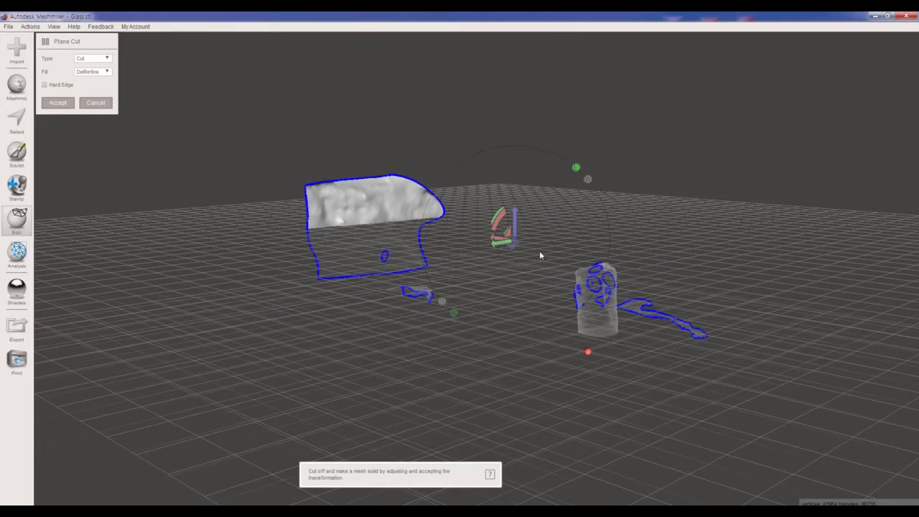
pyautogui.moveTo(535, 245)
pyautogui.mouseDown(button='right')
pyautogui.moveTo(546, 246)
pyautogui.moveTo(360, 275)
pyautogui.mouseUp(button='right')
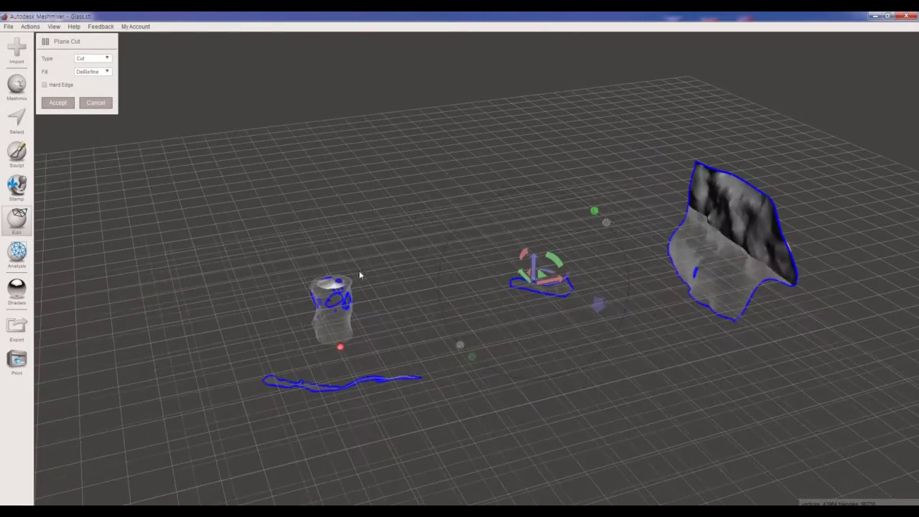
pyautogui.moveTo(568, 273); pyautogui.dragTo(538, 294, button='right')
pyautogui.moveTo(522, 288)
pyautogui.mouseDown()
pyautogui.moveTo(534, 319)
pyautogui.moveTo(524, 327)
pyautogui.moveTo(514, 300)
pyautogui.mouseUp()
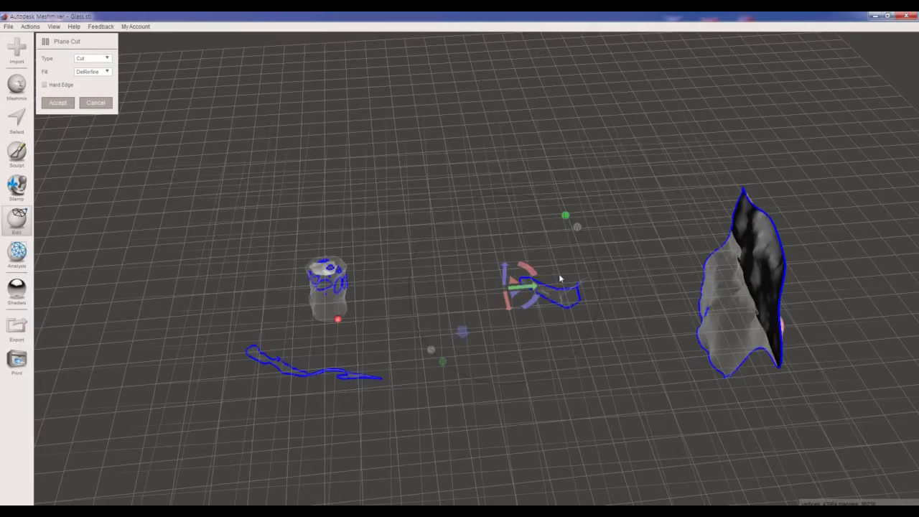
pyautogui.moveTo(560, 278); pyautogui.dragTo(423, 280, button='right')
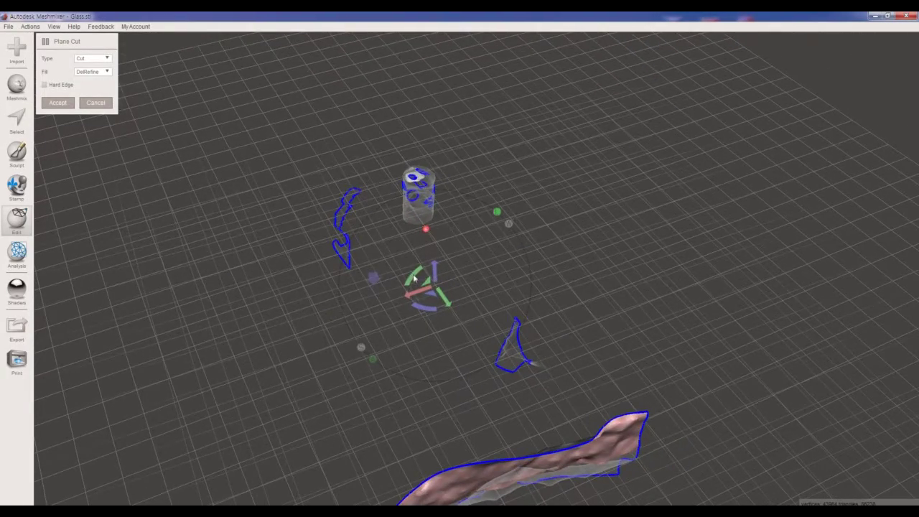
pyautogui.moveTo(413, 278); pyautogui.dragTo(412, 284)
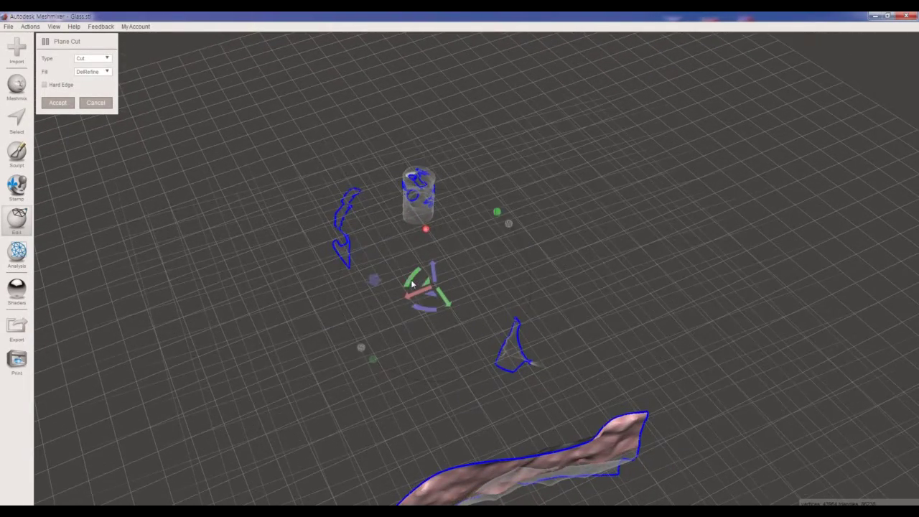
pyautogui.moveTo(412, 284); pyautogui.dragTo(535, 277, button='right')
pyautogui.moveTo(534, 273)
pyautogui.mouseDown()
pyautogui.moveTo(522, 262)
pyautogui.moveTo(497, 289)
pyautogui.moveTo(404, 297)
pyautogui.moveTo(341, 319)
pyautogui.mouseUp()
pyautogui.click(58, 103)
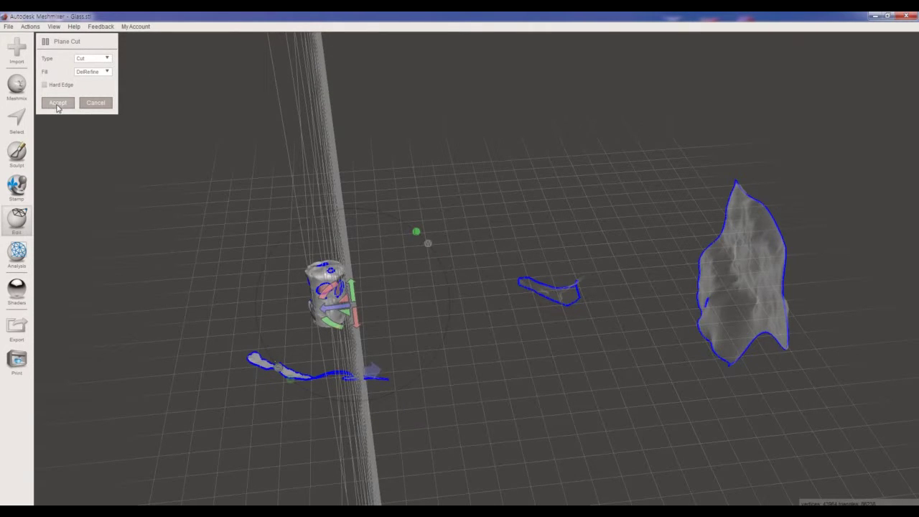
# Apply a vertical plane cut between the glass and the stray strip, removing the strip.
pyautogui.moveTo(246, 304); pyautogui.dragTo(374, 302, button='right')
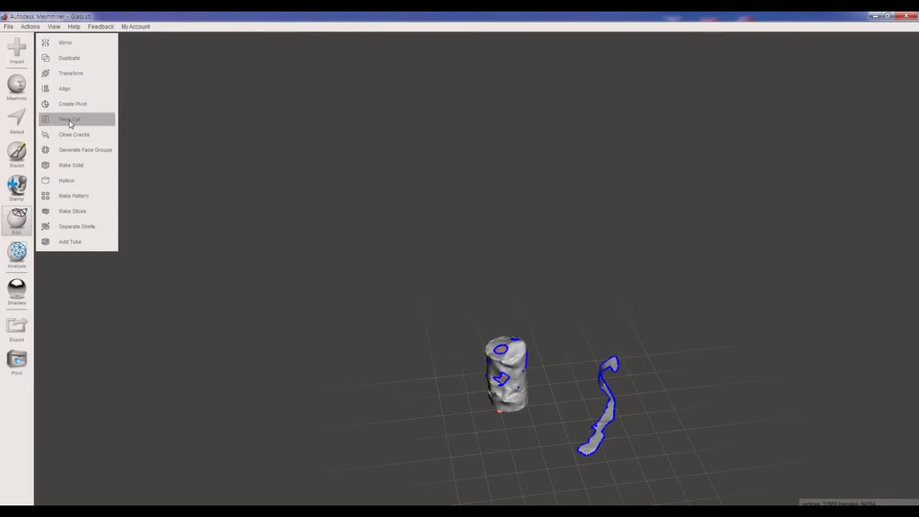
pyautogui.click(72, 118)
pyautogui.moveTo(546, 370); pyautogui.dragTo(608, 348)
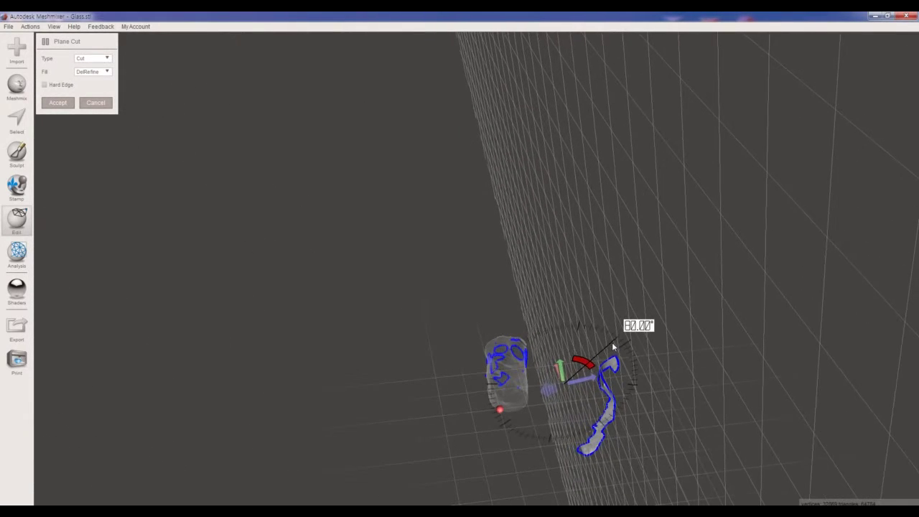
pyautogui.moveTo(608, 349); pyautogui.dragTo(621, 345)
pyautogui.moveTo(592, 382); pyautogui.dragTo(516, 394)
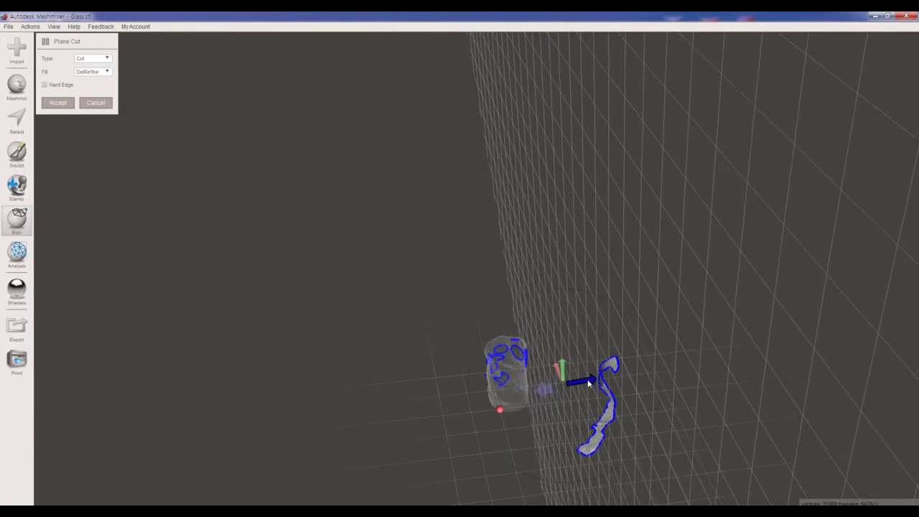
pyautogui.moveTo(516, 395)
pyautogui.mouseDown()
pyautogui.moveTo(603, 373)
pyautogui.moveTo(510, 423)
pyautogui.mouseUp()
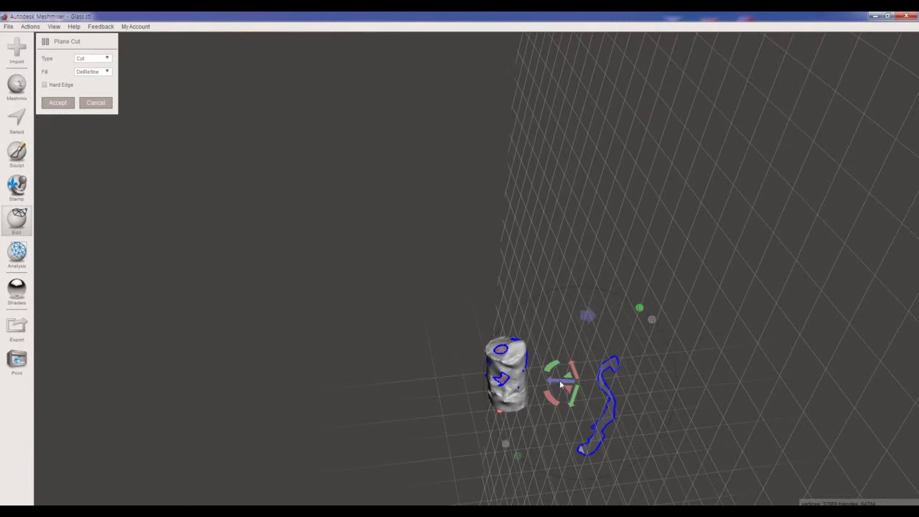
pyautogui.moveTo(561, 384); pyautogui.dragTo(550, 382)
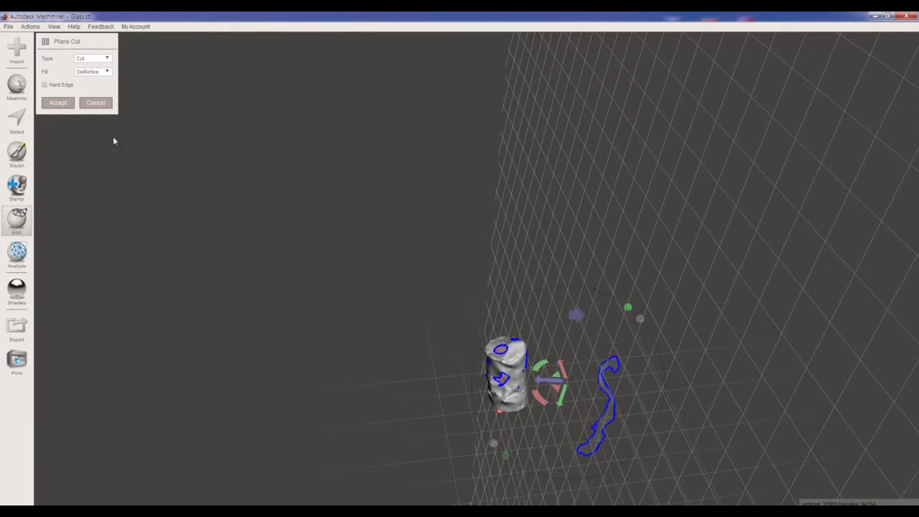
pyautogui.click(64, 104)
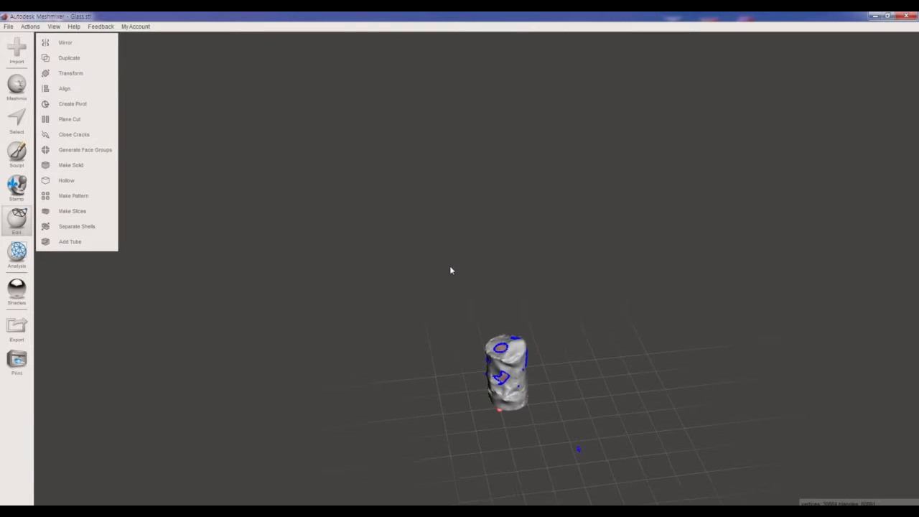
# Apply a plane cut tilted about 68 degrees to trim the stray fragment off the glass.
pyautogui.moveTo(449, 266); pyautogui.dragTo(465, 237, button='right')
pyautogui.moveTo(479, 298); pyautogui.dragTo(568, 302, button='right')
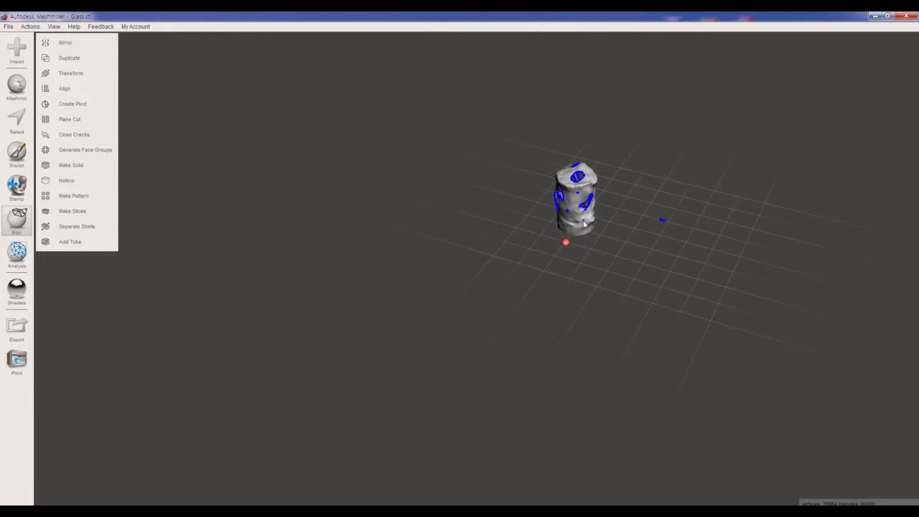
pyautogui.click(78, 125)
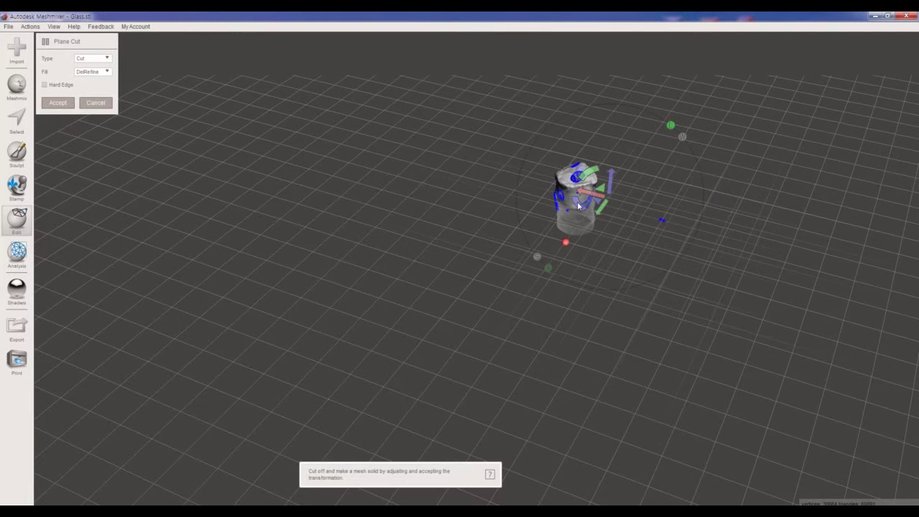
pyautogui.moveTo(590, 178); pyautogui.dragTo(566, 215)
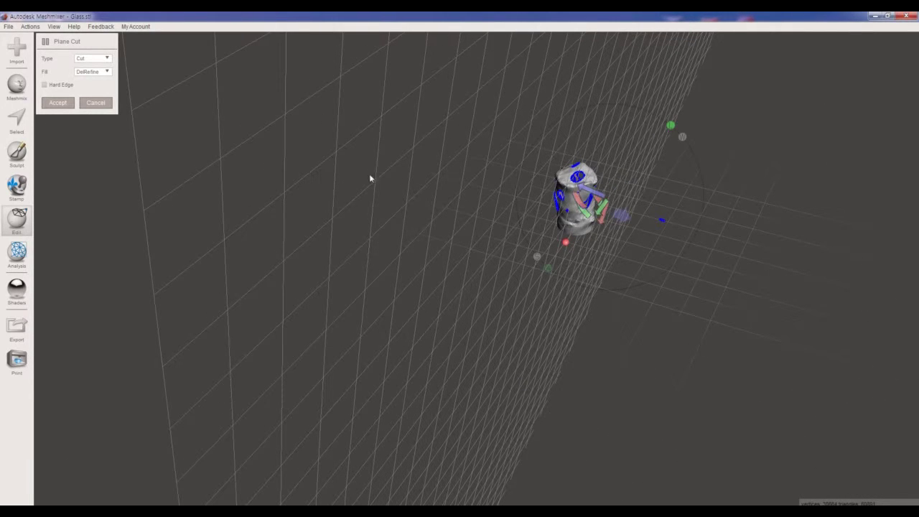
pyautogui.click(67, 106)
pyautogui.moveTo(488, 209)
pyautogui.mouseDown(button='right')
pyautogui.moveTo(600, 177)
pyautogui.moveTo(514, 170)
pyautogui.mouseUp(button='right')
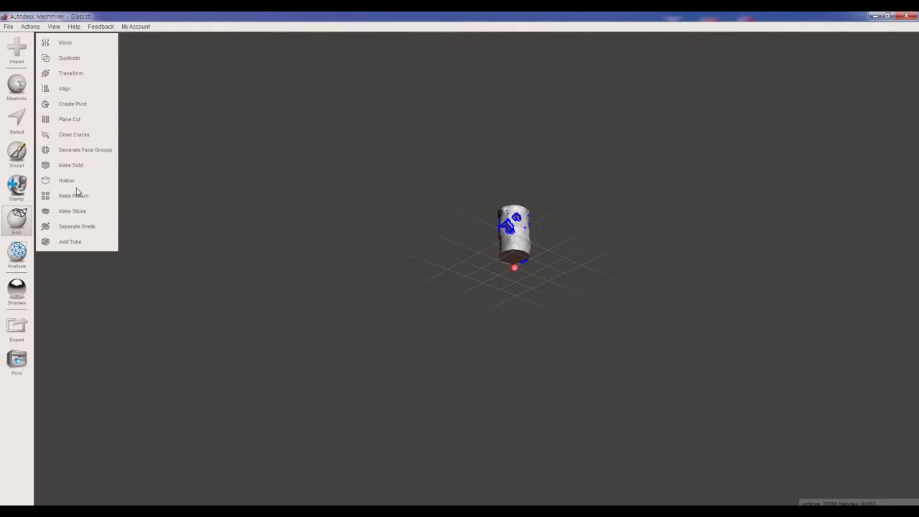
# Apply Make Solid to the trimmed glass, close the Object Browser and show the Analysis tools.
pyautogui.click(80, 166)
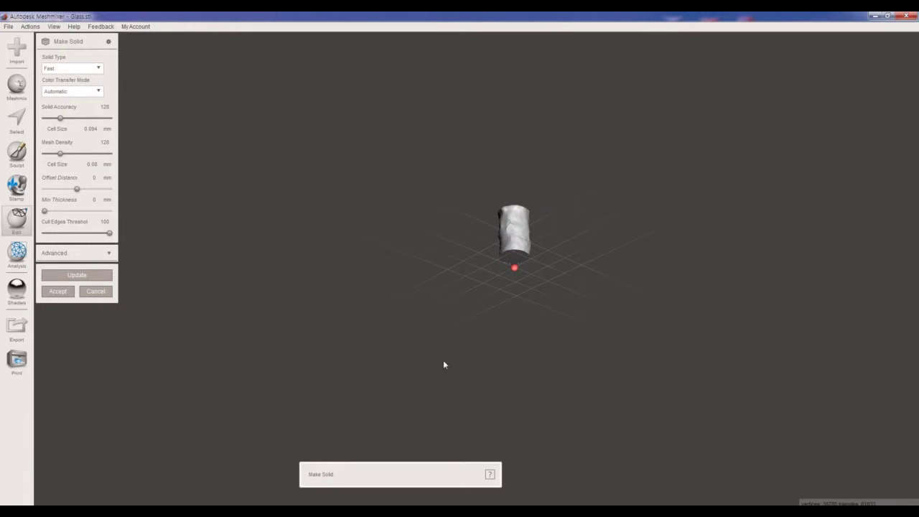
pyautogui.click(66, 295)
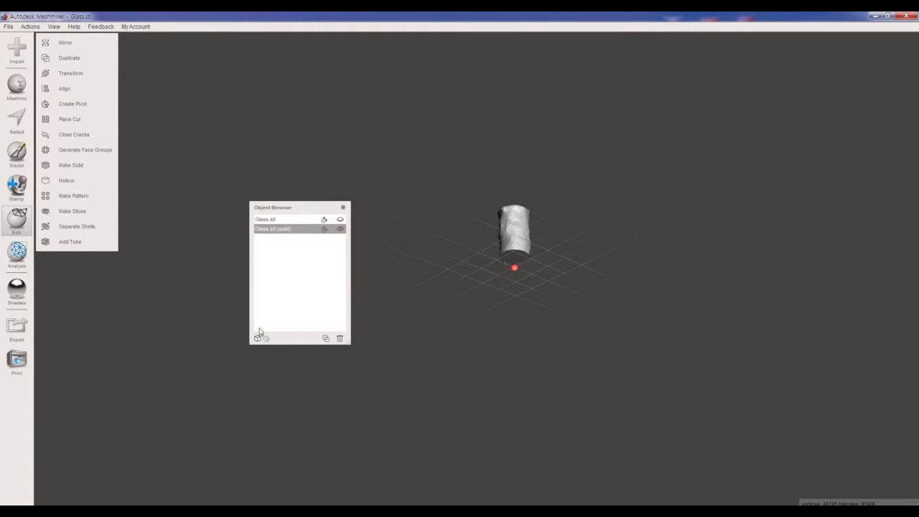
pyautogui.click(259, 338)
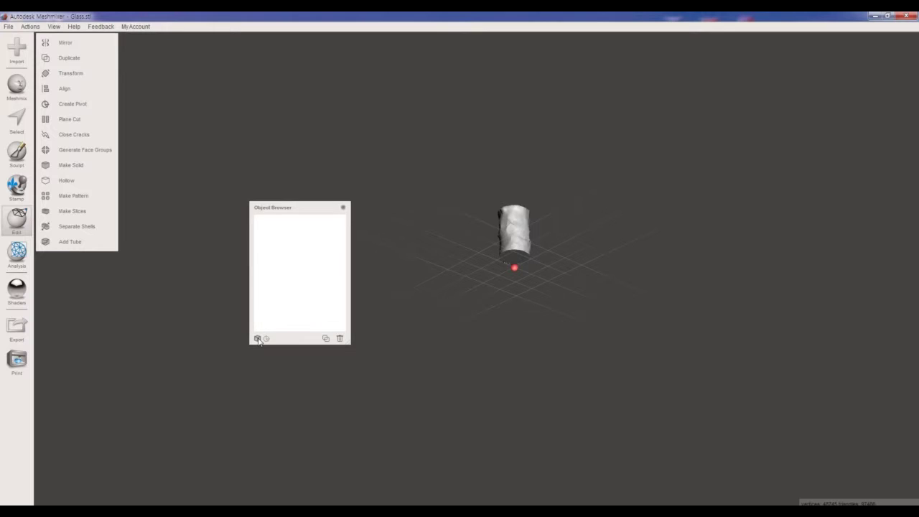
pyautogui.click(343, 207)
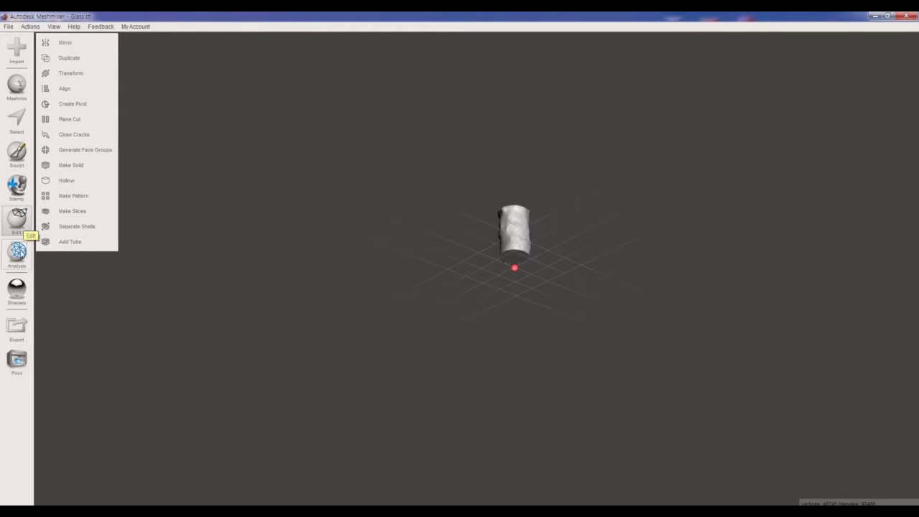
pyautogui.click(21, 253)
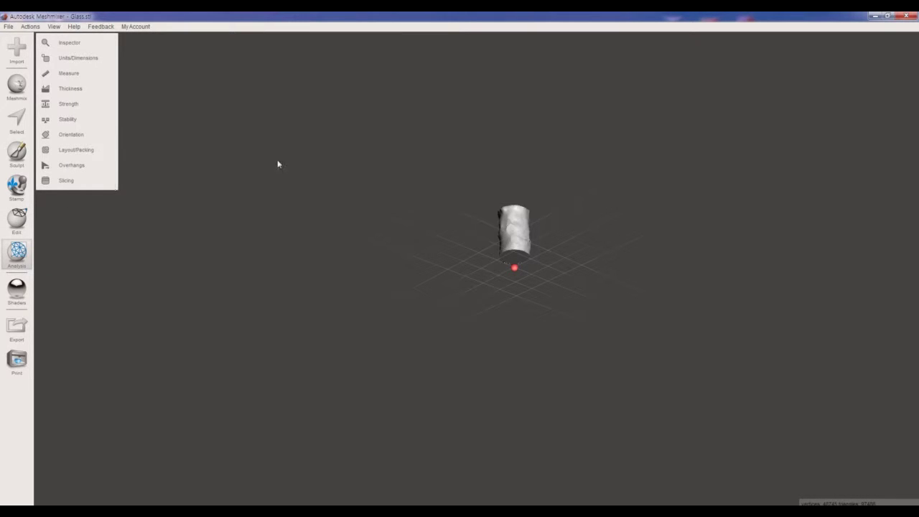
# Zoom onto the glass and measure it with Analysis > Measure, reading about 6.85, then start exporting.
pyautogui.moveTo(519, 225)
pyautogui.mouseDown(button='right')
pyautogui.moveTo(492, 251)
pyautogui.moveTo(476, 242)
pyautogui.moveTo(464, 257)
pyautogui.moveTo(439, 243)
pyautogui.moveTo(408, 300)
pyautogui.moveTo(486, 173)
pyautogui.mouseUp(button='right')
pyautogui.scroll(4, 464, 257)
pyautogui.scroll(2, 485, 172)
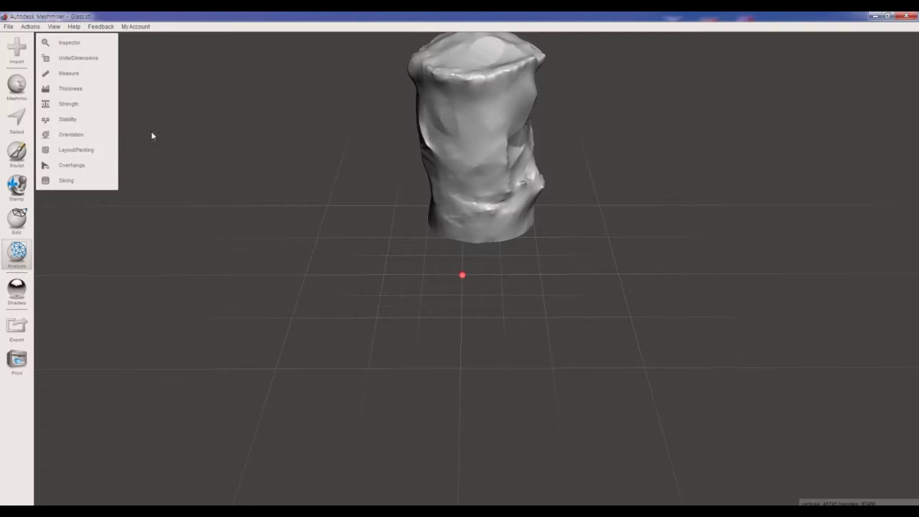
pyautogui.click(71, 73)
pyautogui.click(482, 105)
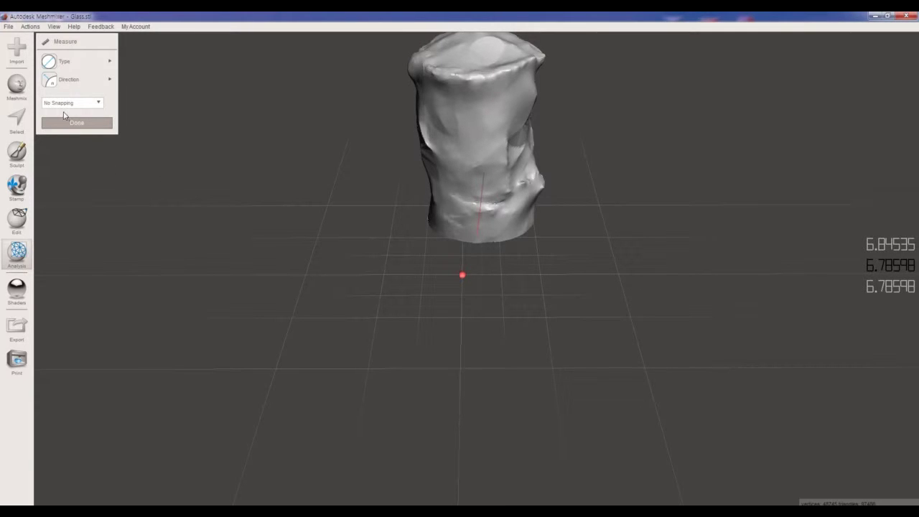
pyautogui.click(20, 296)
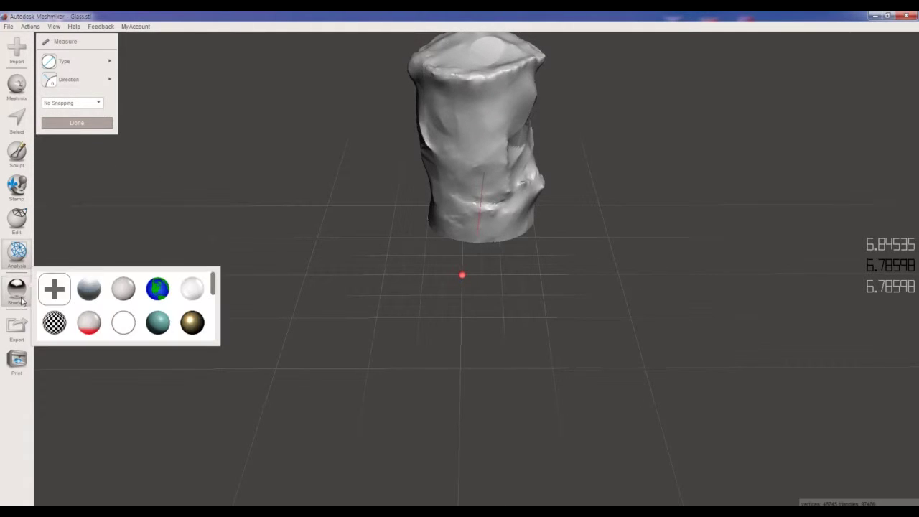
pyautogui.click(17, 331)
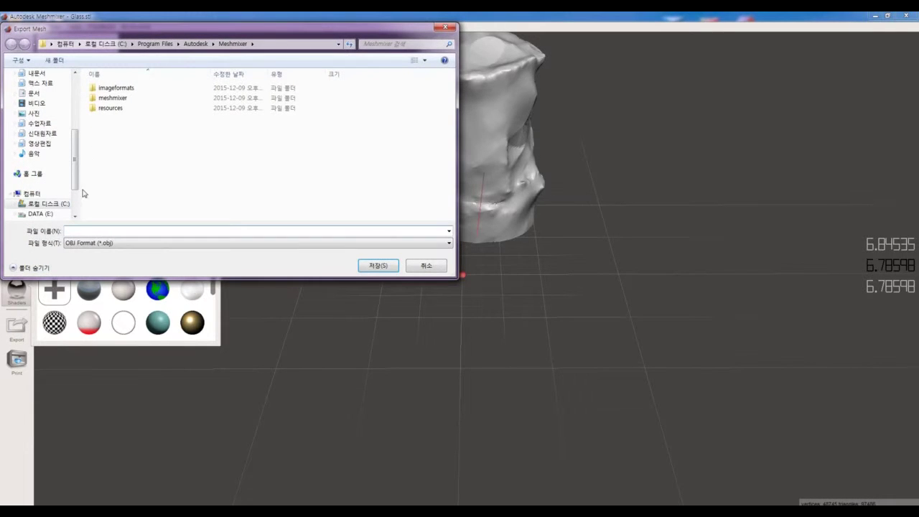
# Browse the export dialog to DATA (E:) > 강의자료 > 3d printing > 3d printing testfile > 3896929_Glass.
pyautogui.click(103, 248)
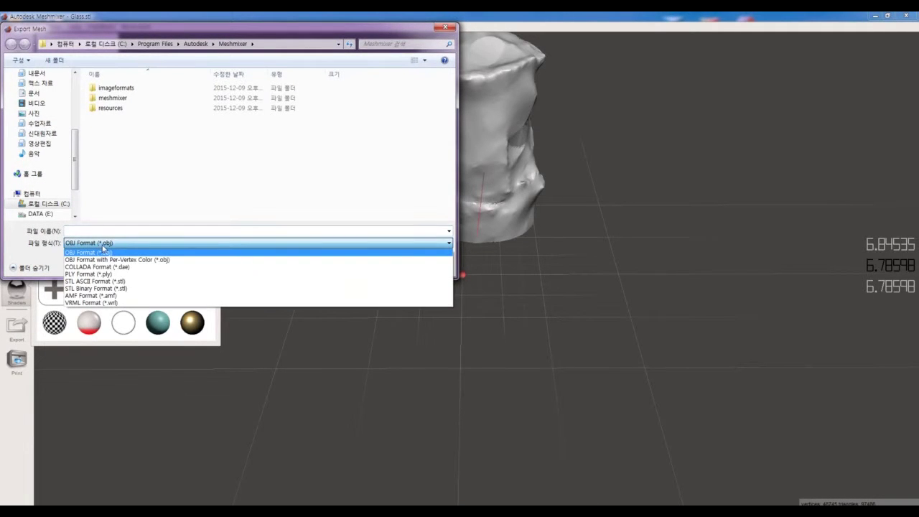
pyautogui.click(107, 231)
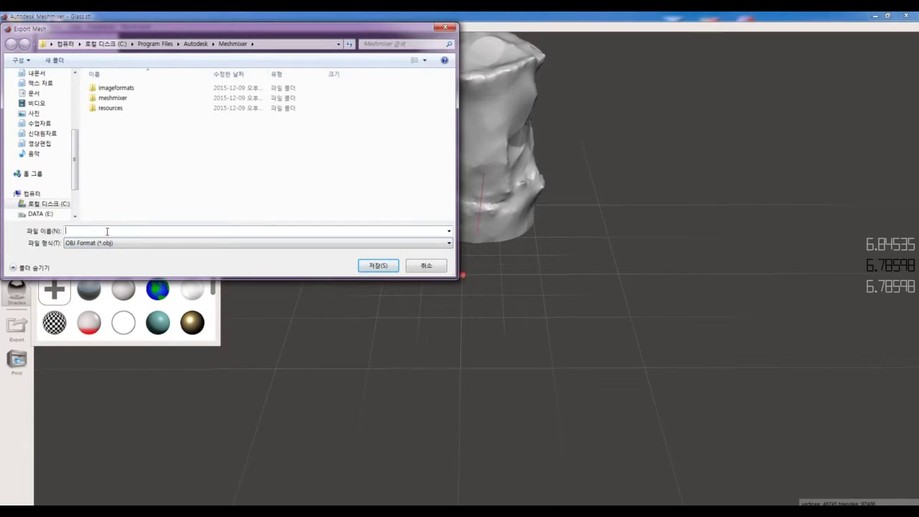
pyautogui.write('cup')
pyautogui.press('BackSpace')
pyautogui.press('BackSpace')
pyautogui.press('BackSpace')
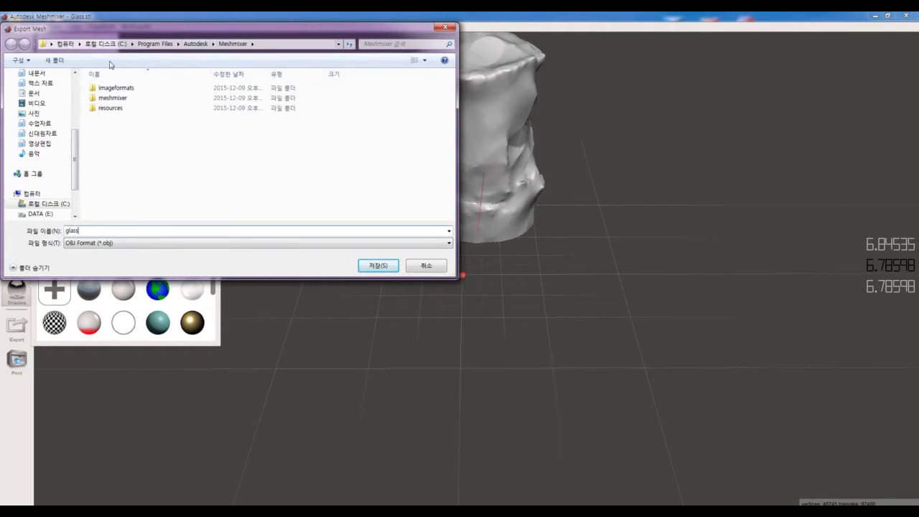
pyautogui.click(41, 214)
pyautogui.doubleClick(115, 109)
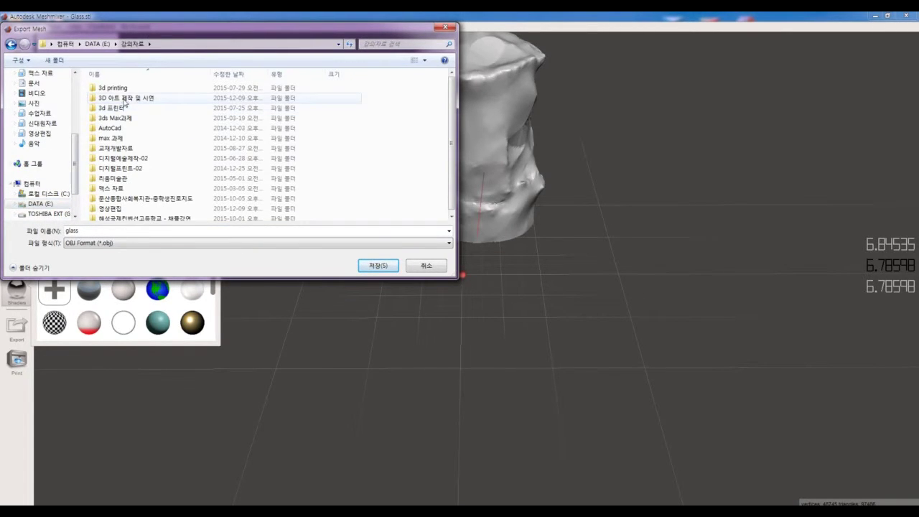
pyautogui.doubleClick(122, 89)
pyautogui.doubleClick(120, 98)
pyautogui.doubleClick(119, 87)
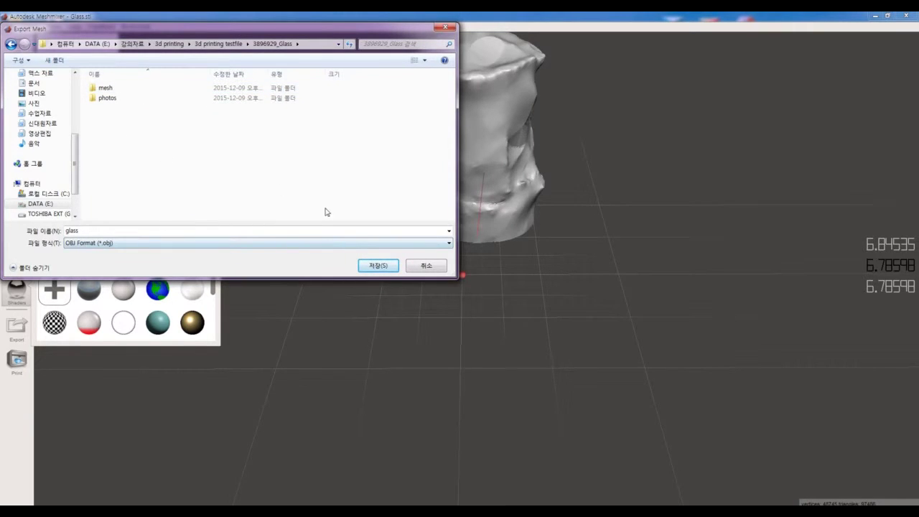
# Create a new 'export' folder there and save the mesh into it as glass.obj.
pyautogui.click(55, 61)
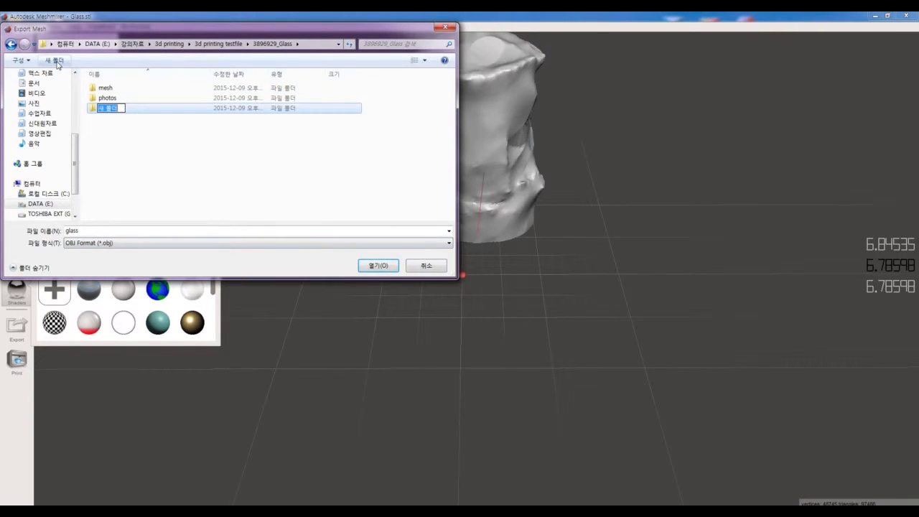
pyautogui.write('ㅅport')
pyautogui.press('Return')
pyautogui.press('Return')
pyautogui.click(362, 267)
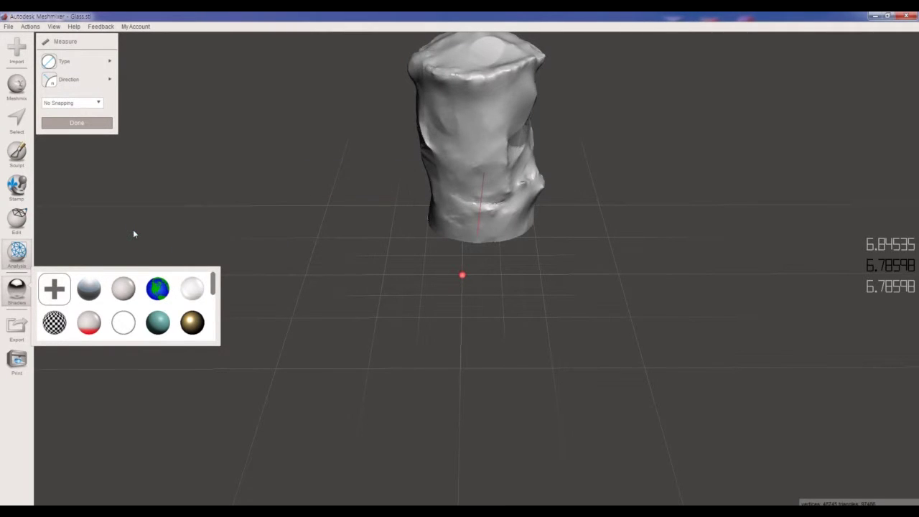
# Export the glass again as glass in STL Binary Format (*.stl).
pyautogui.click(20, 327)
pyautogui.click(97, 243)
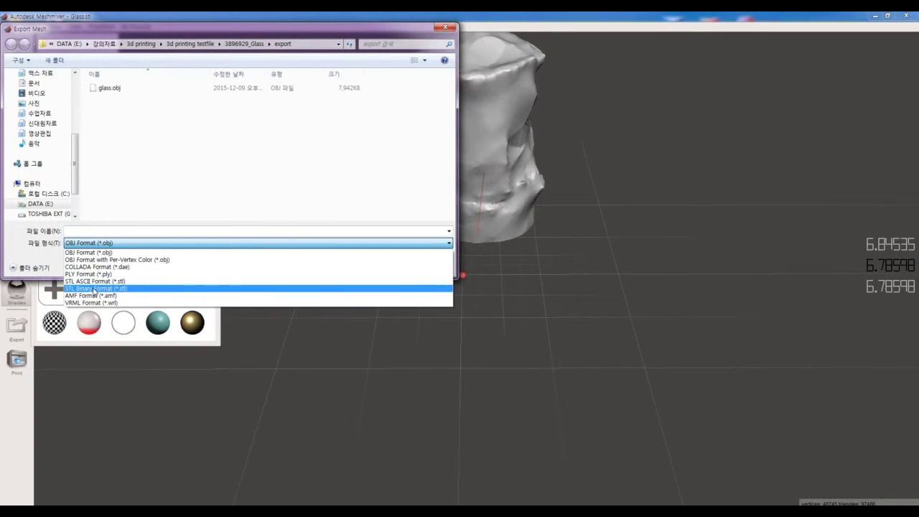
pyautogui.click(94, 291)
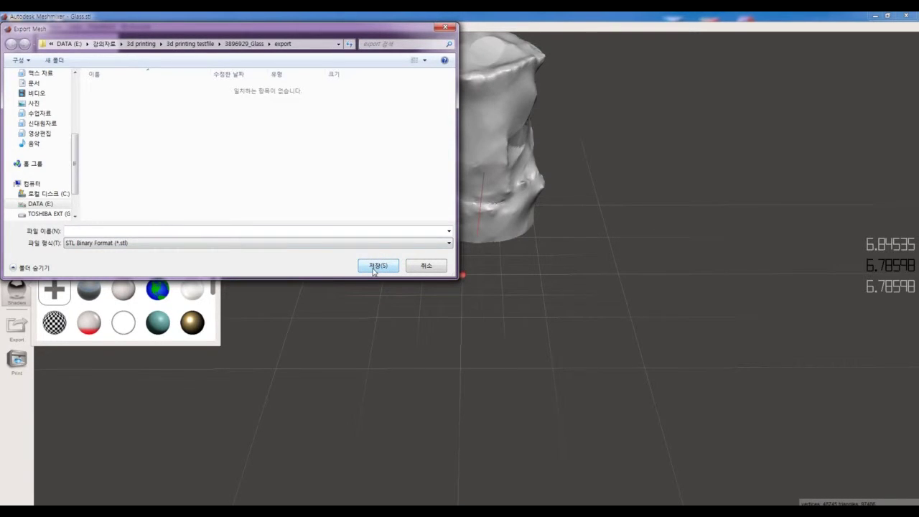
pyautogui.click(212, 232)
pyautogui.write('glass')
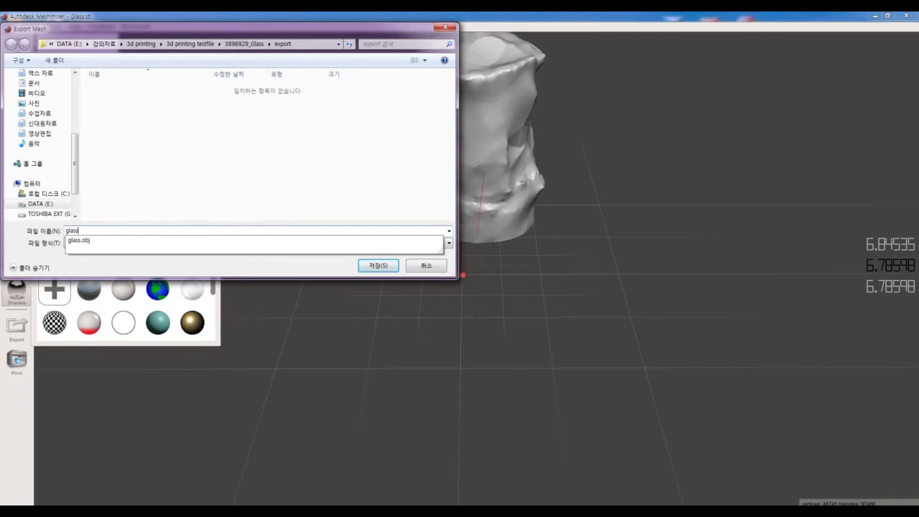
pyautogui.press('Return')
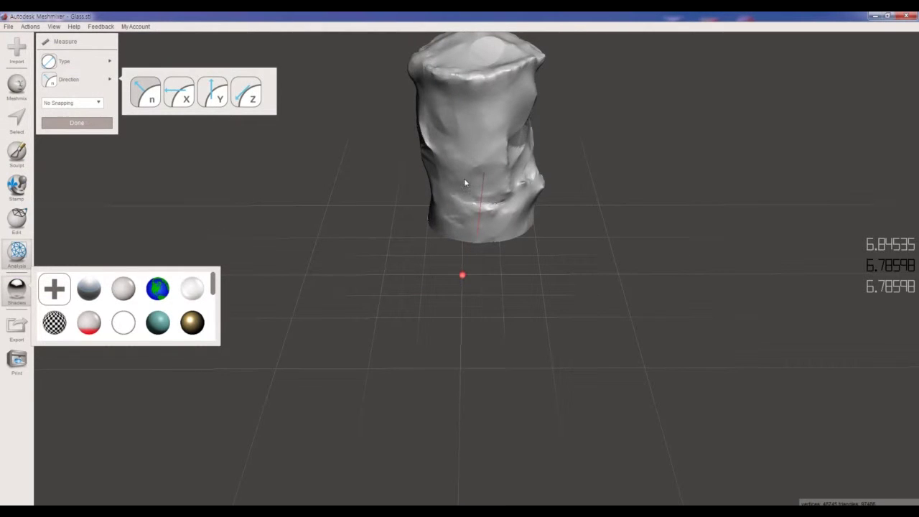
# Orbit around the glass and open the Measure type and snapping options.
pyautogui.moveTo(585, 144); pyautogui.dragTo(391, 128, button='right')
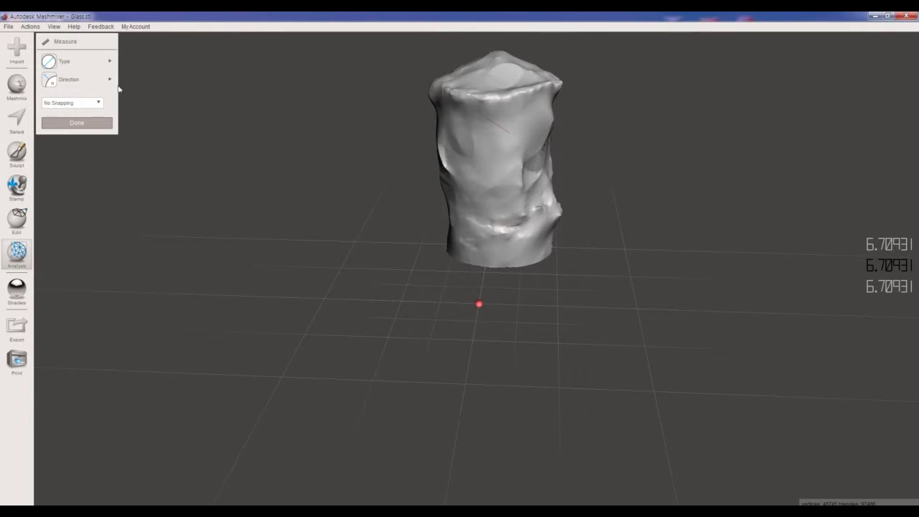
pyautogui.click(89, 61)
pyautogui.click(97, 105)
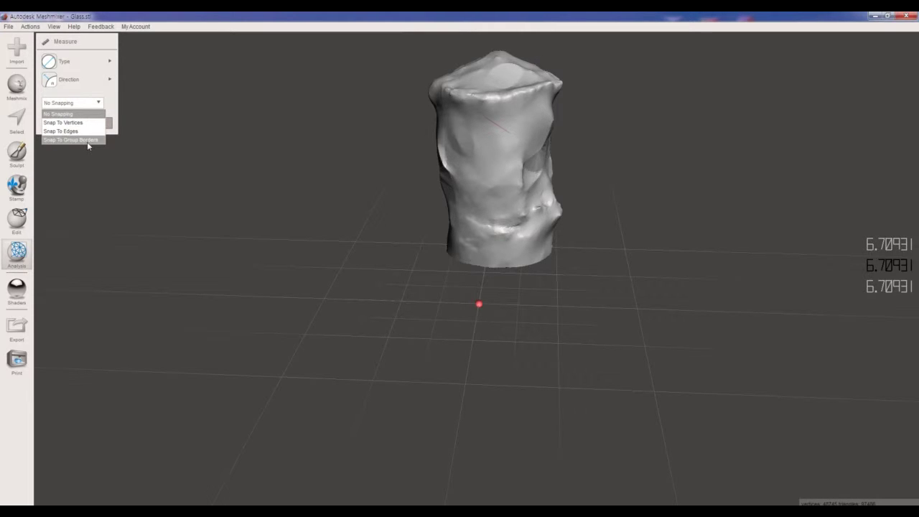
# Snap measurements to edges, then check the glass's Units/Dimensions readout.
pyautogui.click(87, 131)
pyautogui.moveTo(76, 79)
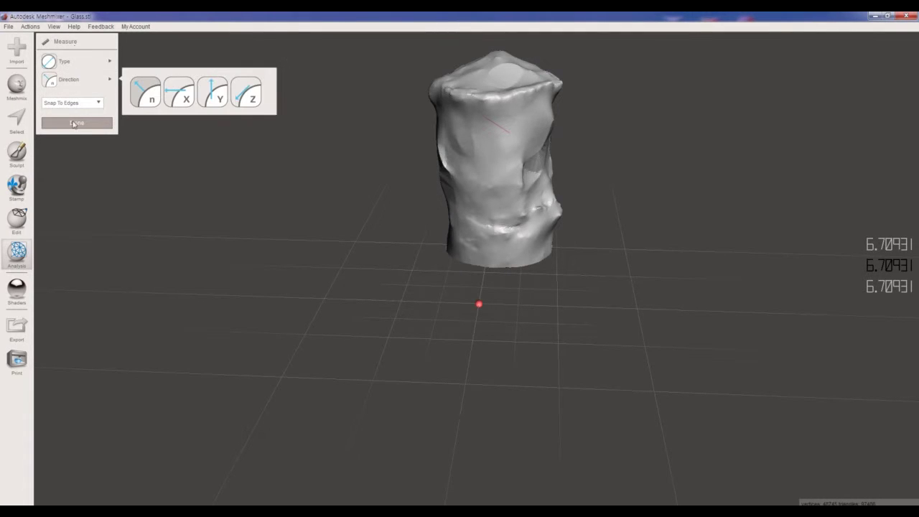
pyautogui.click(77, 124)
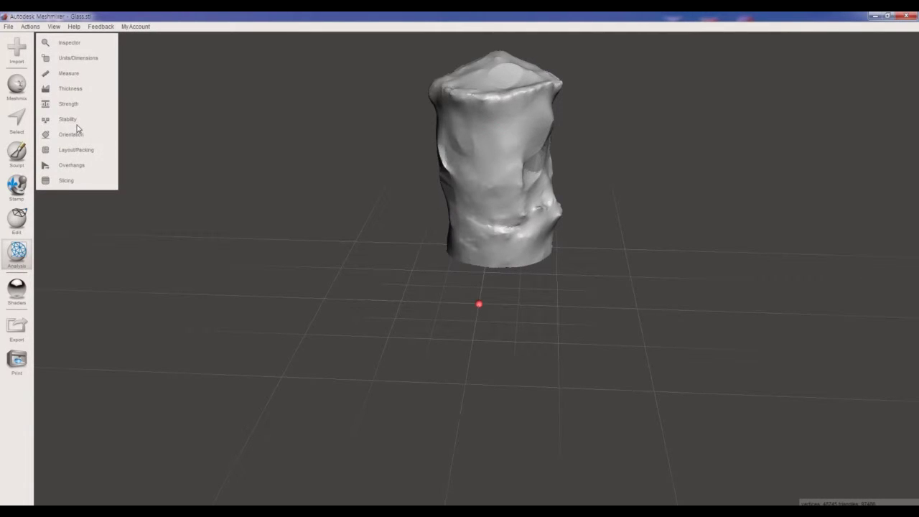
pyautogui.click(95, 62)
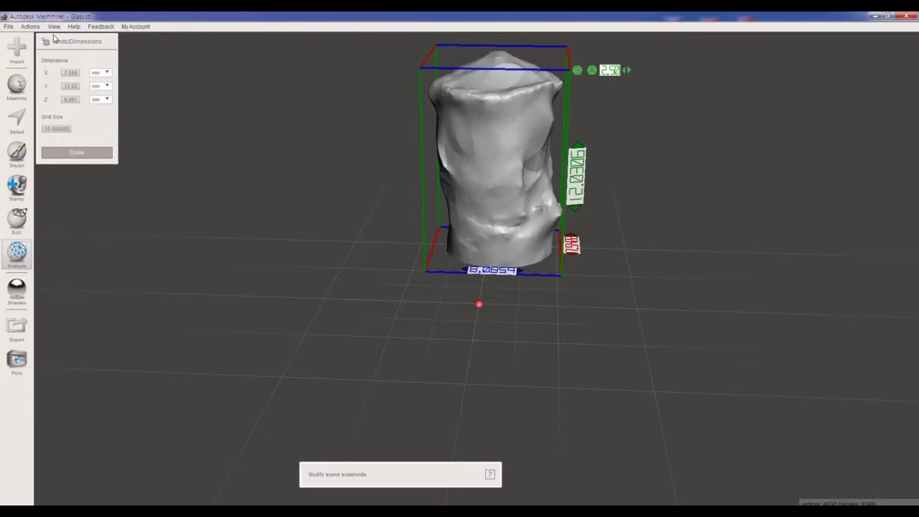
pyautogui.click(76, 153)
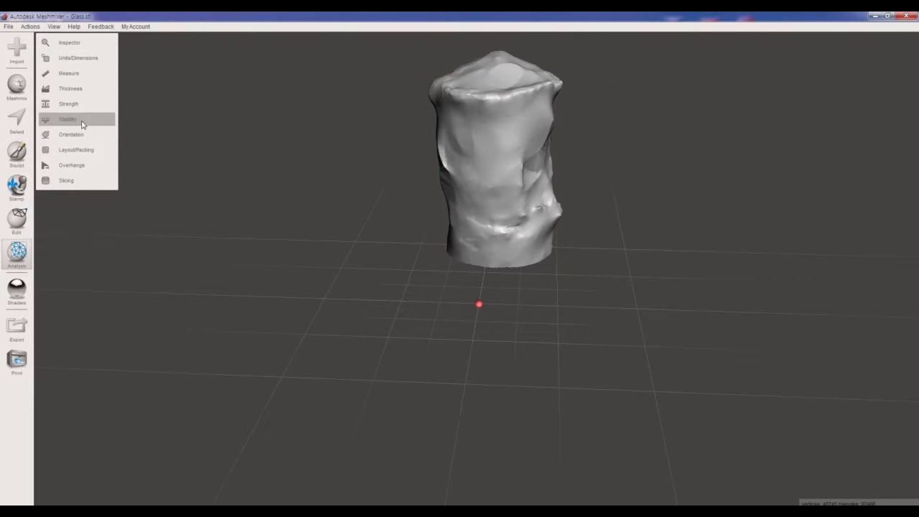
# Run the Stability analysis, showing 396.72 mm³ volume and 311.26 mm² surface area.
pyautogui.click(82, 125)
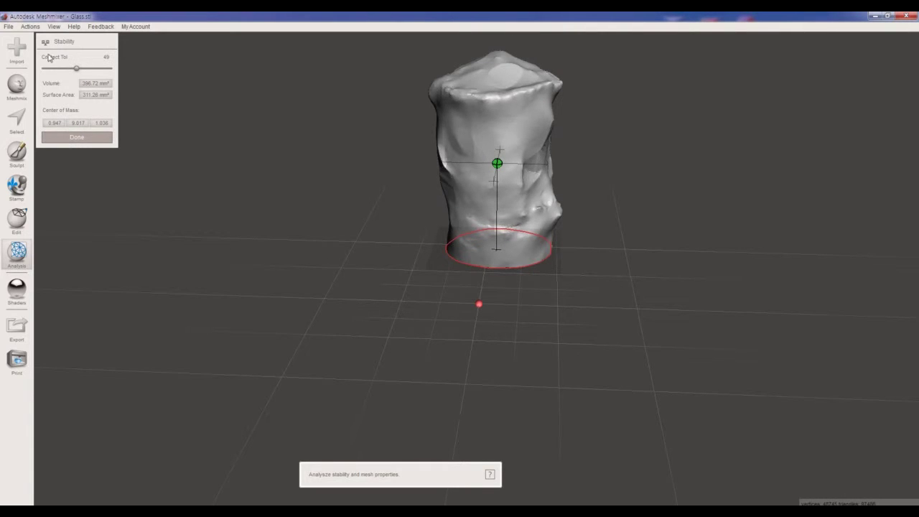
pyautogui.click(63, 138)
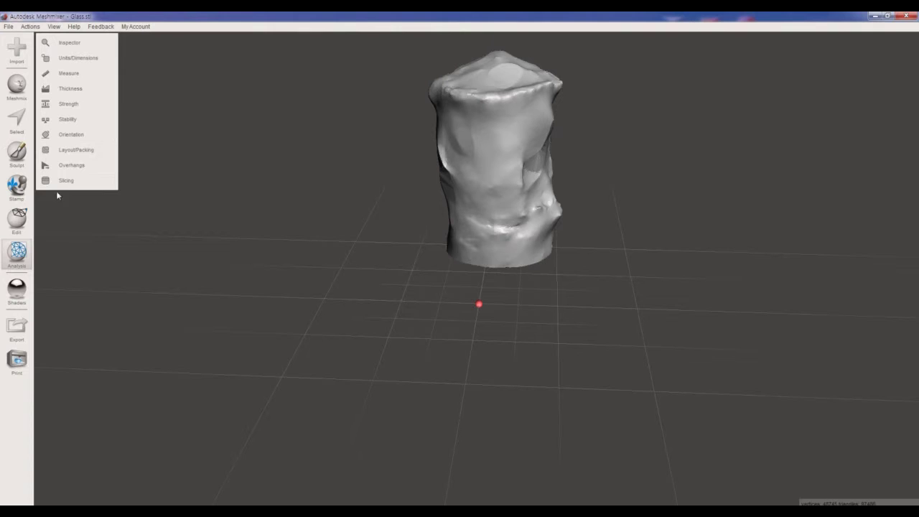
pyautogui.click(79, 168)
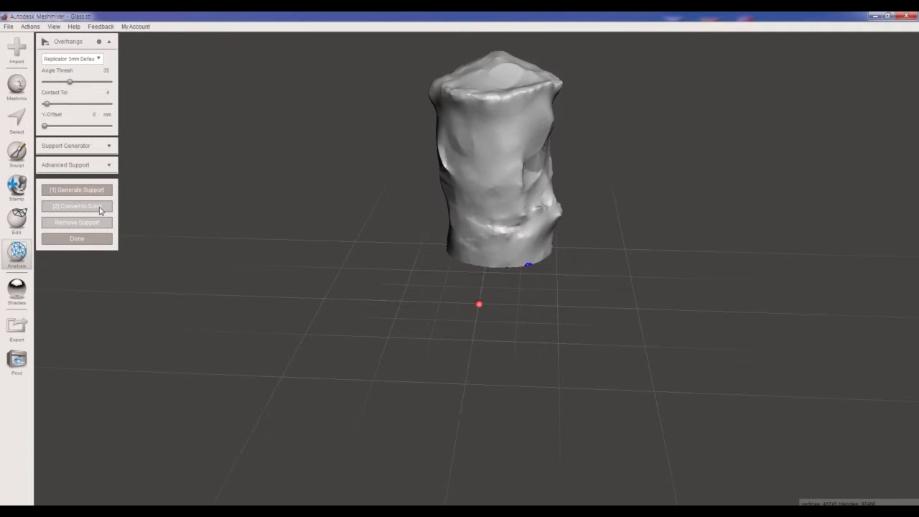
pyautogui.click(85, 207)
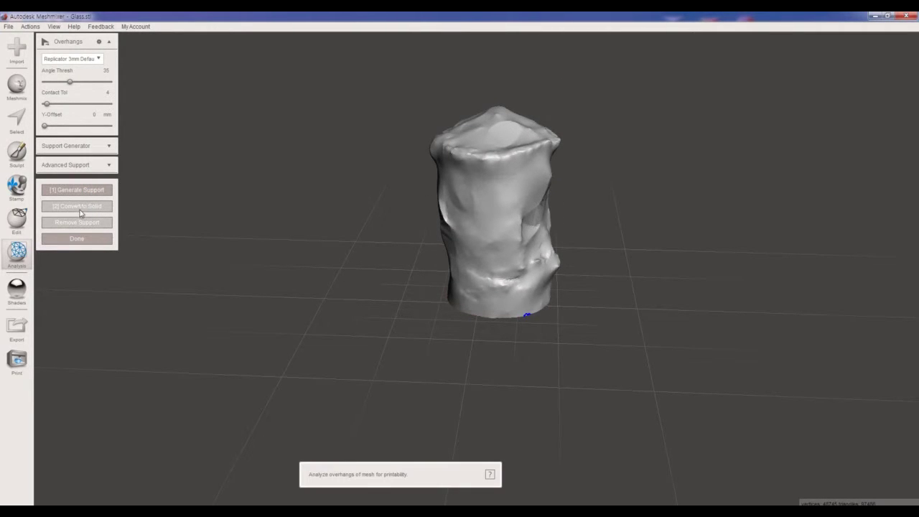
pyautogui.moveTo(392, 201); pyautogui.dragTo(477, 198, button='right')
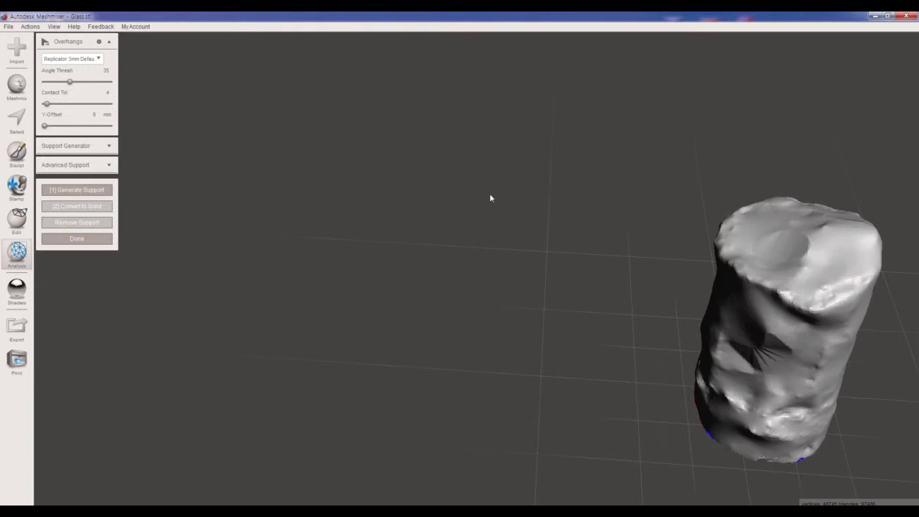
pyautogui.moveTo(652, 224)
pyautogui.mouseDown(button='right')
pyautogui.moveTo(708, 138)
pyautogui.moveTo(639, 240)
pyautogui.mouseUp(button='right')
pyautogui.scroll(3, 637, 241)
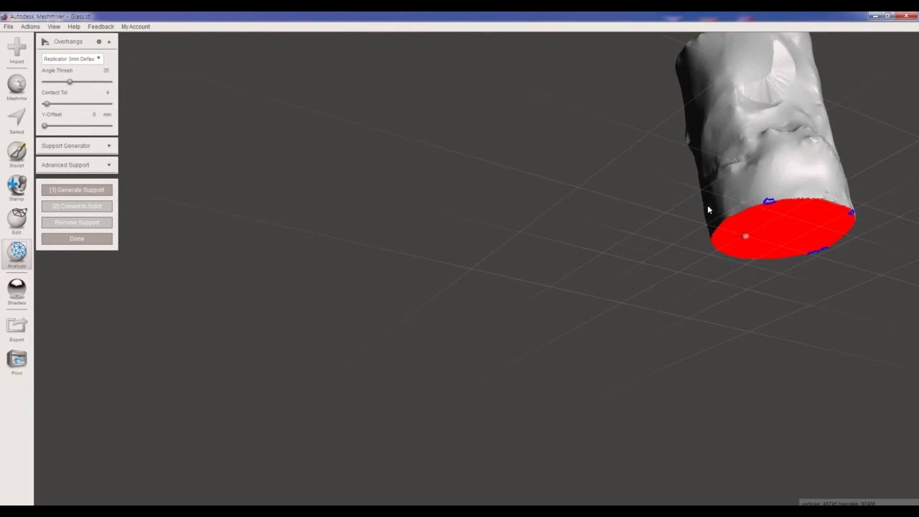
pyautogui.scroll(-3, 689, 222)
pyautogui.moveTo(636, 271); pyautogui.dragTo(561, 285, button='middle')
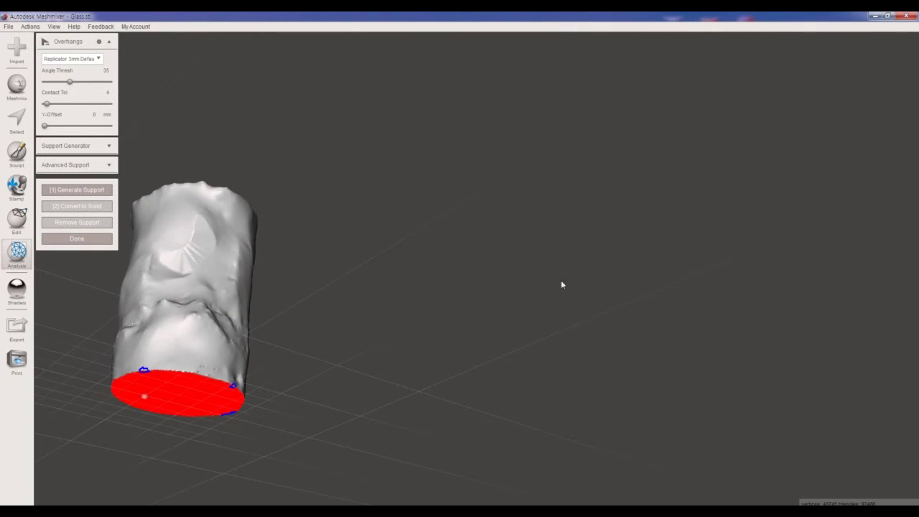
pyautogui.click(86, 193)
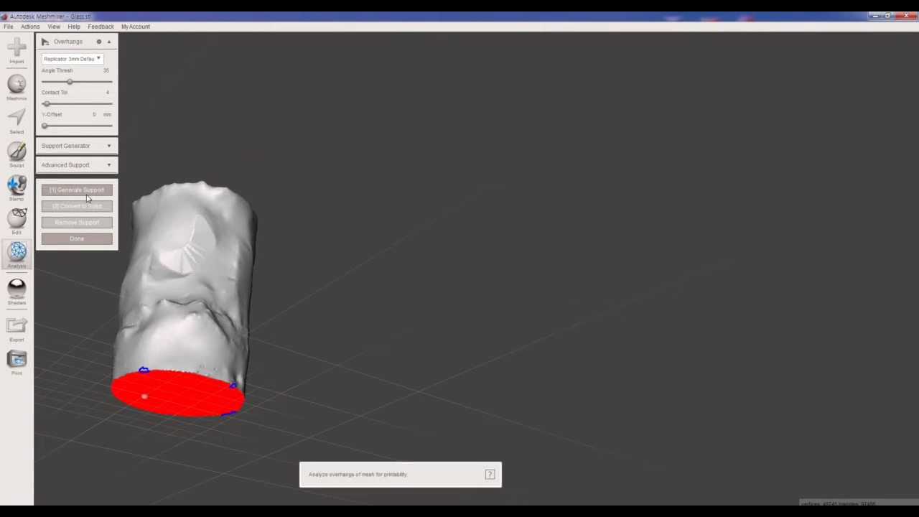
pyautogui.click(363, 473)
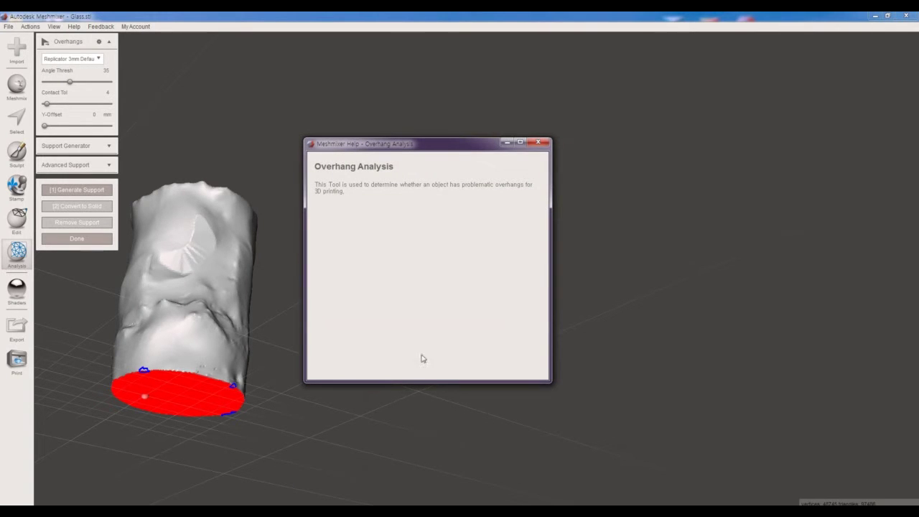
pyautogui.click(538, 142)
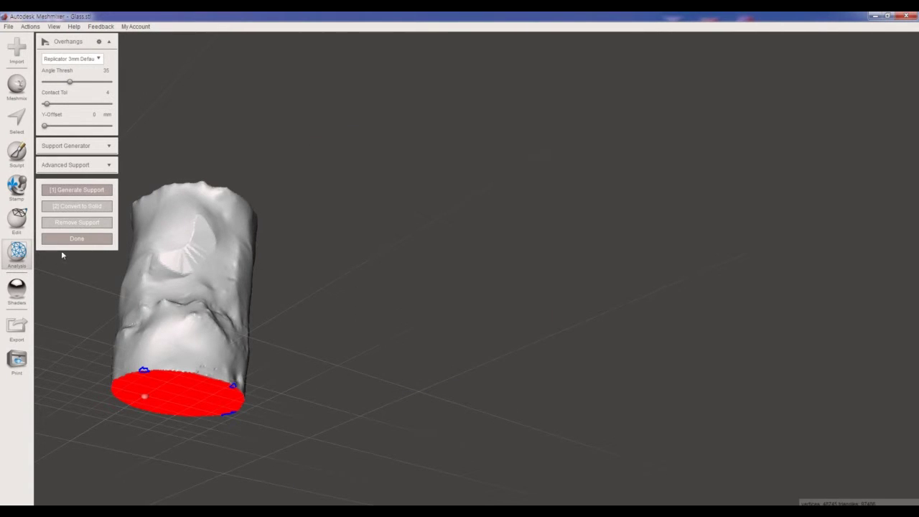
pyautogui.click(77, 238)
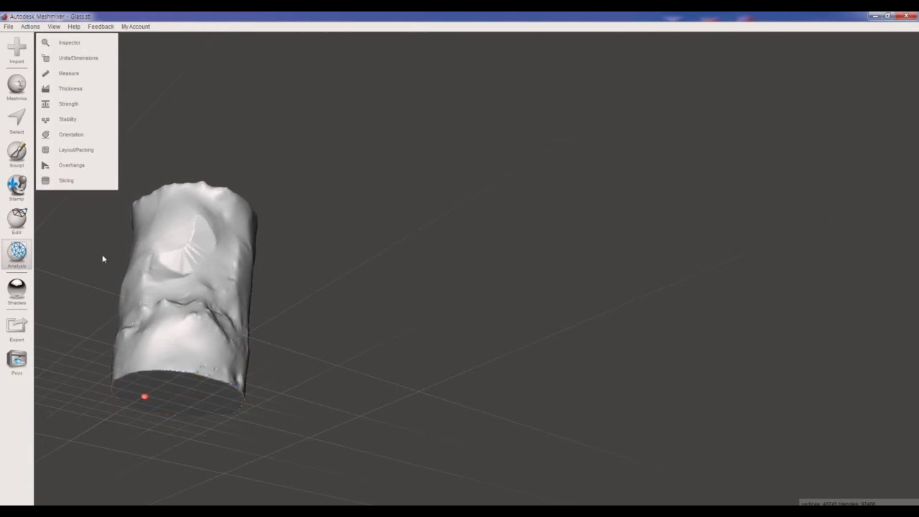
pyautogui.moveTo(174, 304); pyautogui.dragTo(339, 276, button='middle')
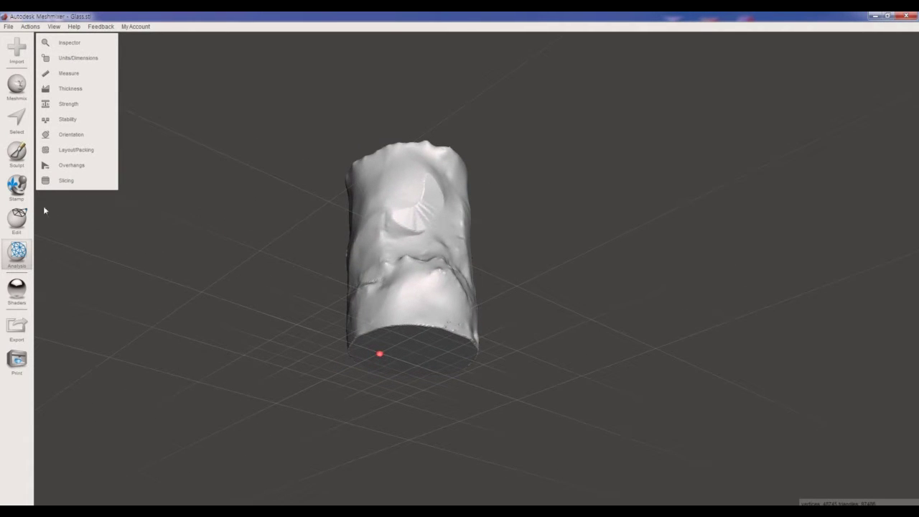
pyautogui.click(29, 329)
pyautogui.click(424, 264)
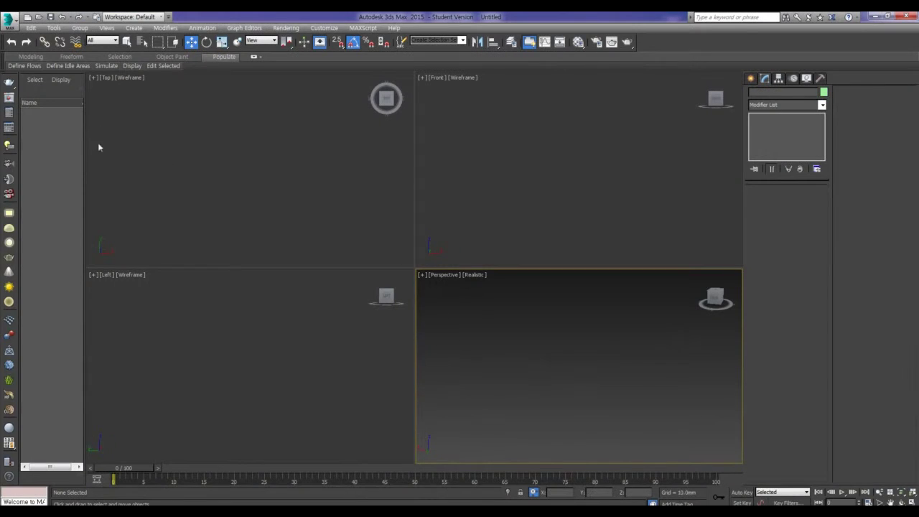
# Import glass.obj from 3896929_Glass\export into 3ds Max as a single mesh.
pyautogui.click(10, 22)
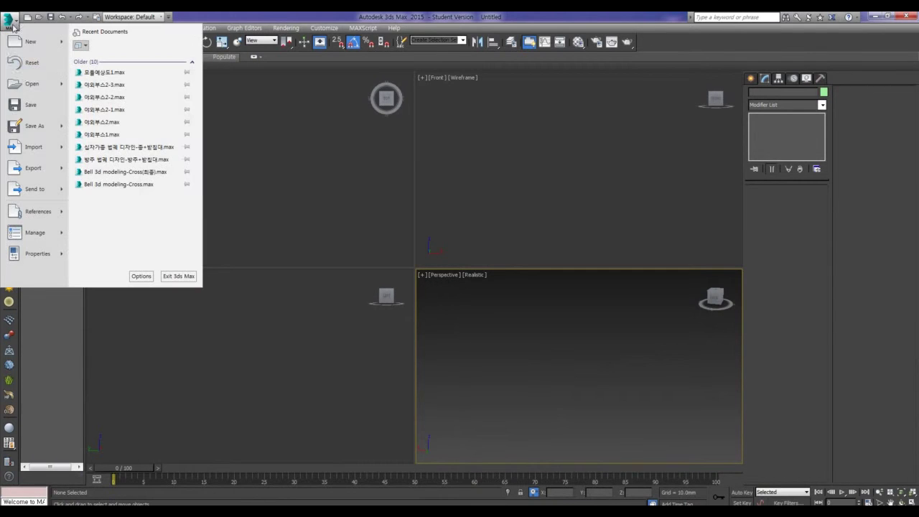
pyautogui.click(33, 147)
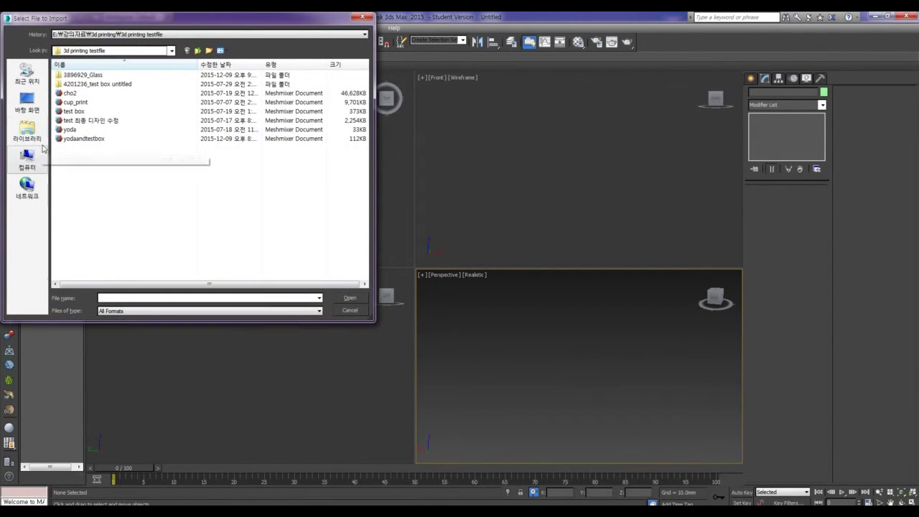
pyautogui.doubleClick(85, 76)
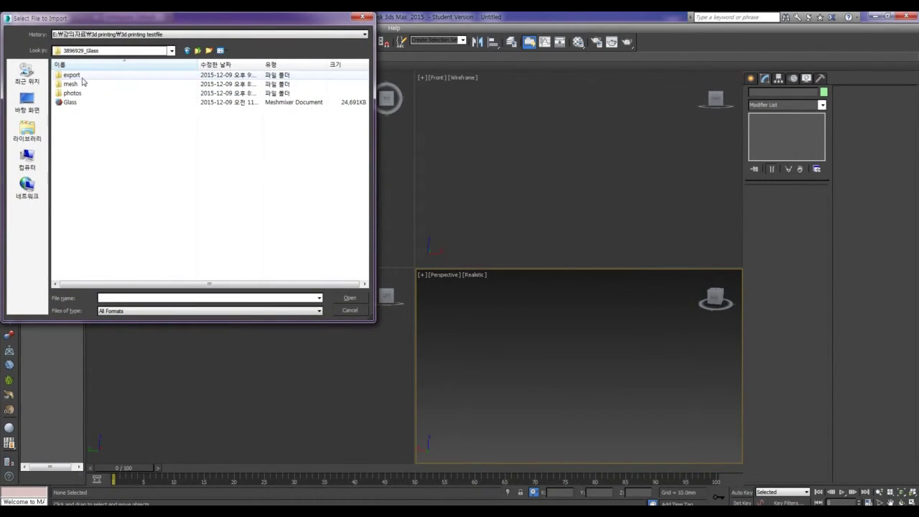
pyautogui.doubleClick(77, 83)
pyautogui.click(77, 84)
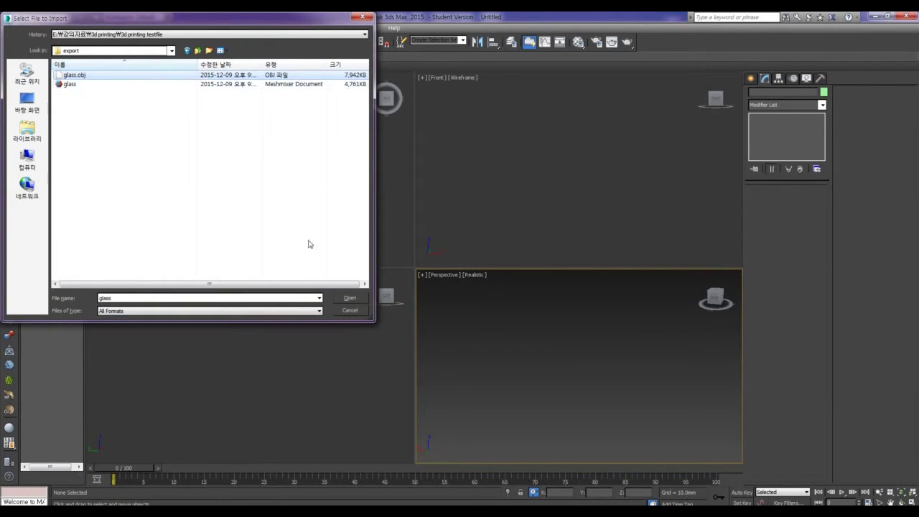
pyautogui.click(349, 308)
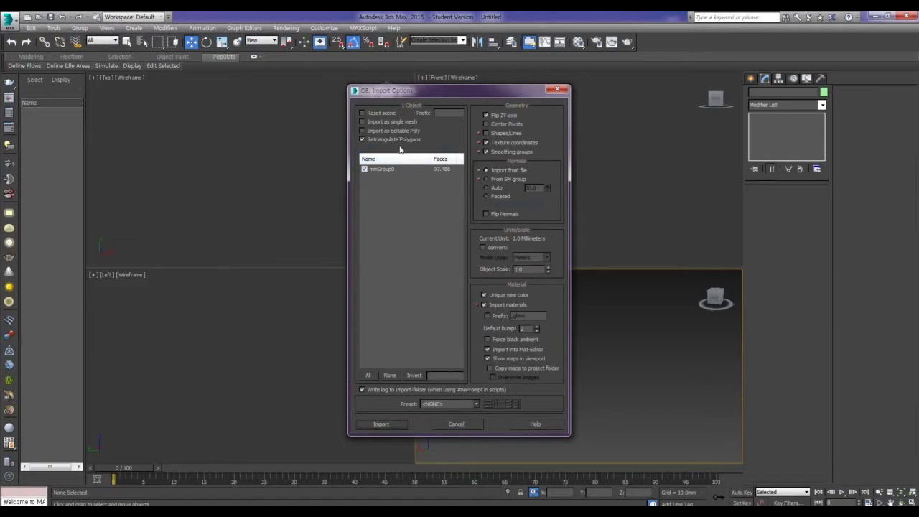
pyautogui.click(362, 122)
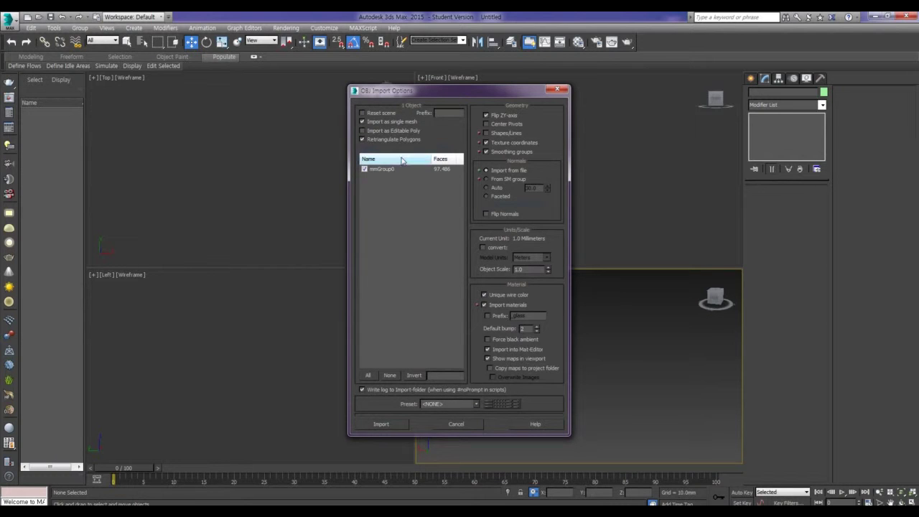
pyautogui.click(381, 424)
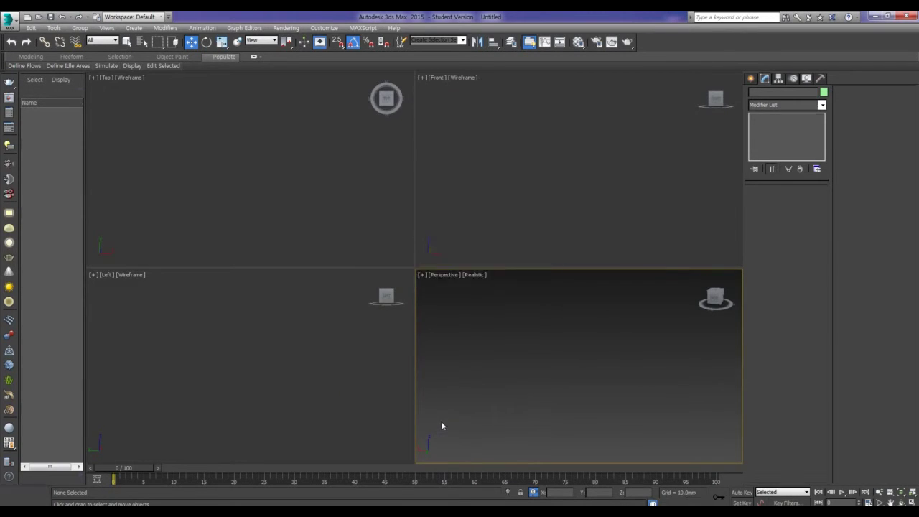
# Rotate the glass 90° with angle snap in the Left view so it stands upright.
pyautogui.moveTo(577, 348); pyautogui.dragTo(563, 342, button='middle')
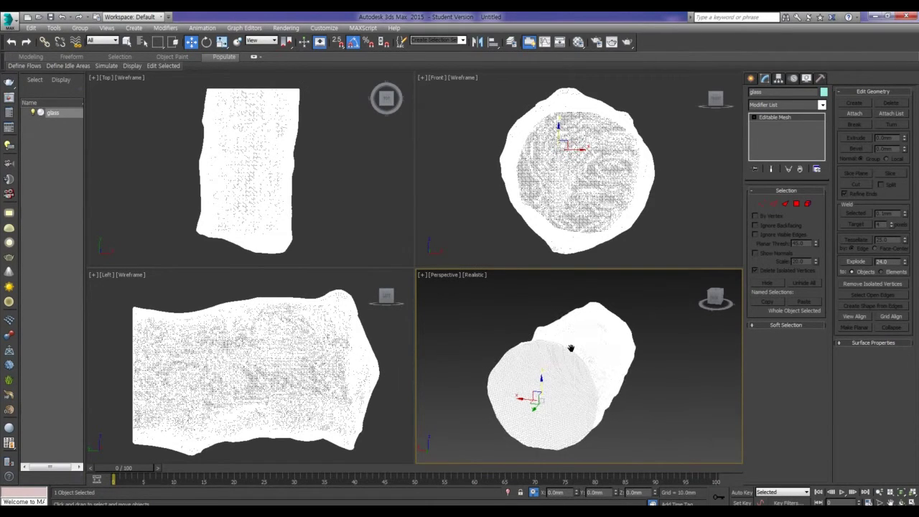
pyautogui.moveTo(341, 189); pyautogui.dragTo(352, 191, button='middle')
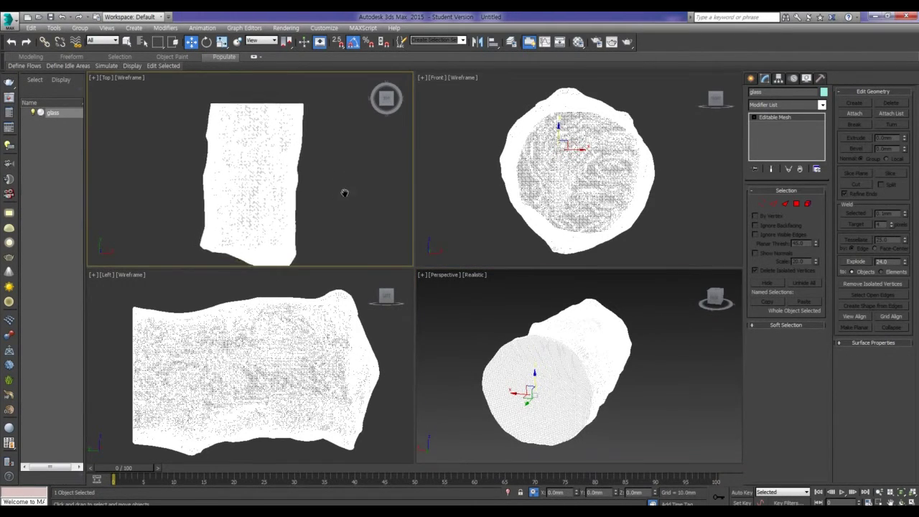
pyautogui.click(581, 358)
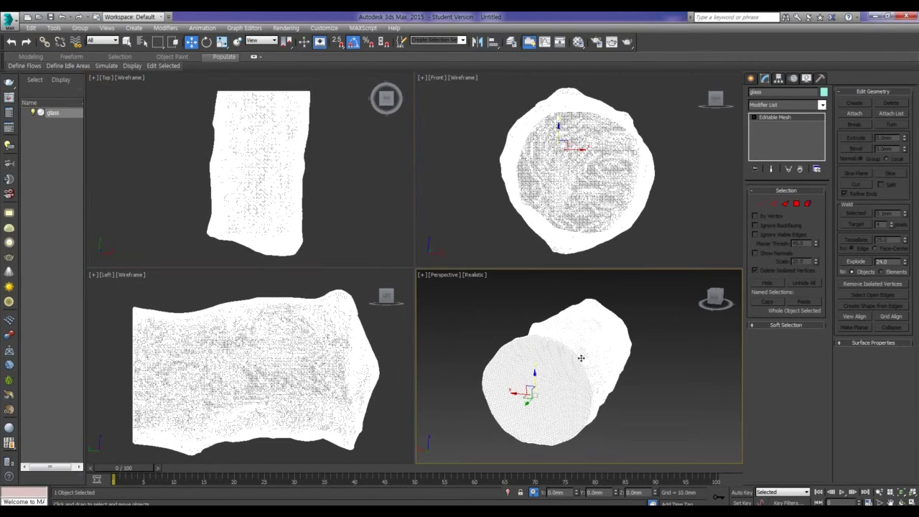
pyautogui.moveTo(285, 417); pyautogui.dragTo(287, 417, button='middle')
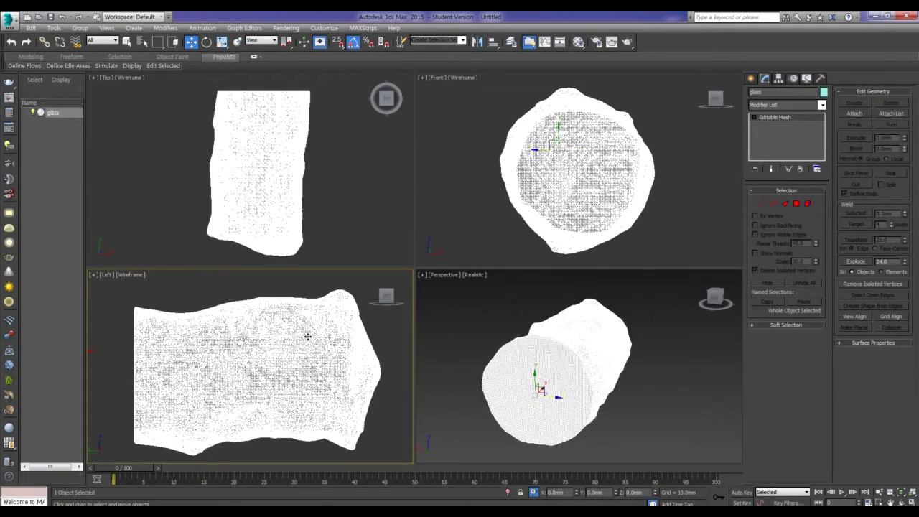
pyautogui.click(206, 42)
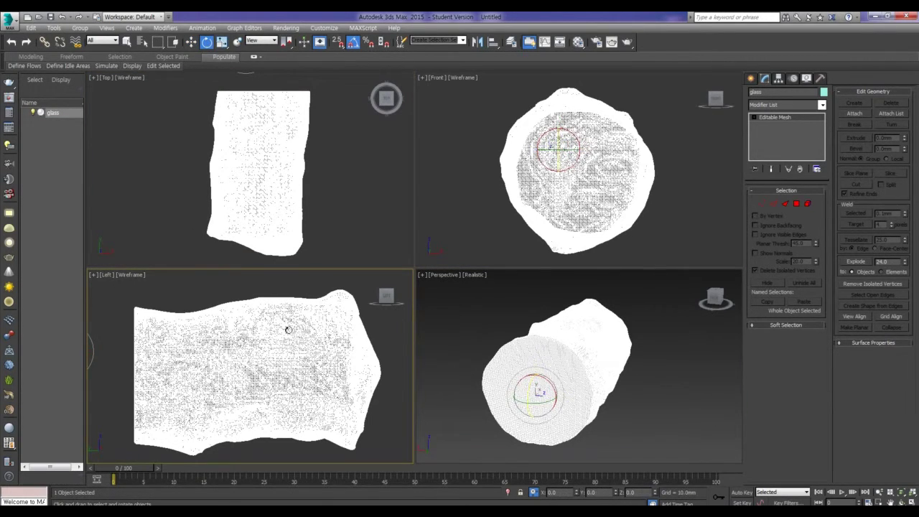
pyautogui.click(352, 43)
pyautogui.moveTo(322, 410); pyautogui.dragTo(341, 412, button='middle')
pyautogui.scroll(-2, 342, 412)
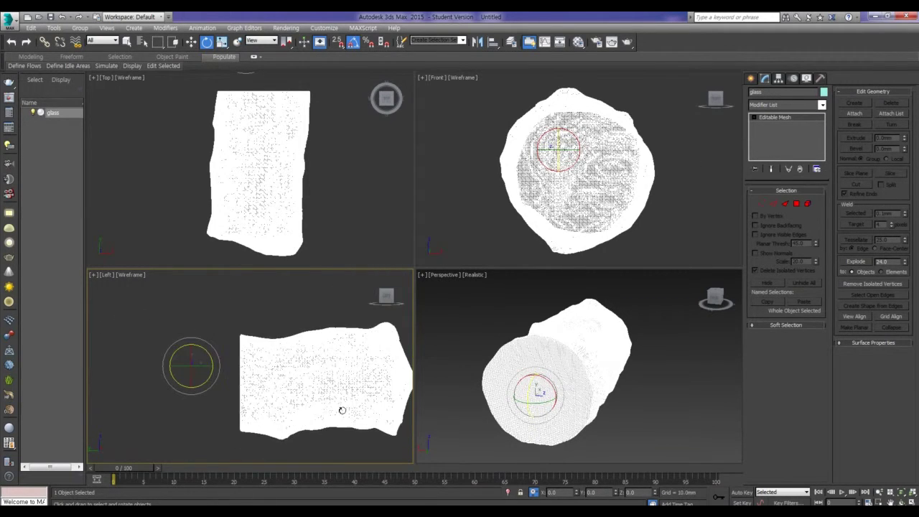
pyautogui.moveTo(213, 359); pyautogui.dragTo(213, 314)
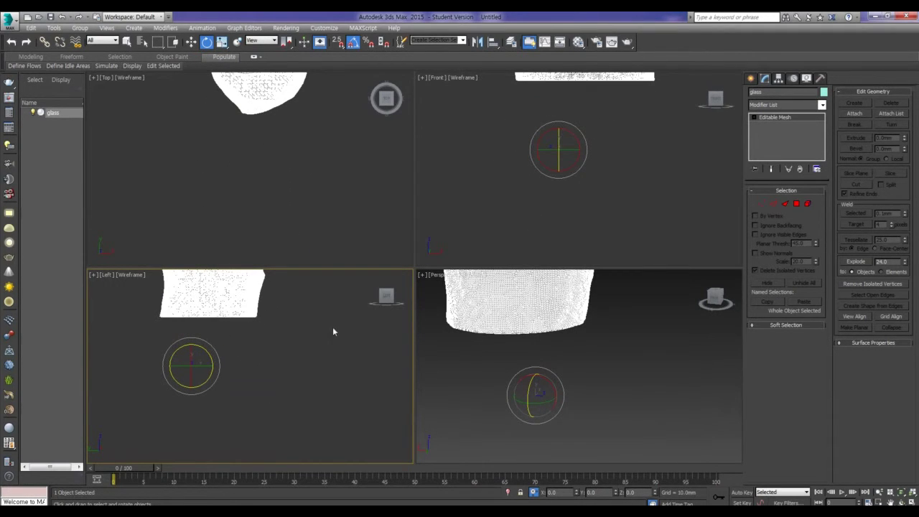
# Centre the glass's pivot on the object using Affect Pivot Only, then return to Select and Move.
pyautogui.rightClick(299, 334)
pyautogui.keyDown('alt'); pyautogui.moveTo(455, 364); pyautogui.dragTo(597, 361, button='middle'); pyautogui.keyUp('alt')
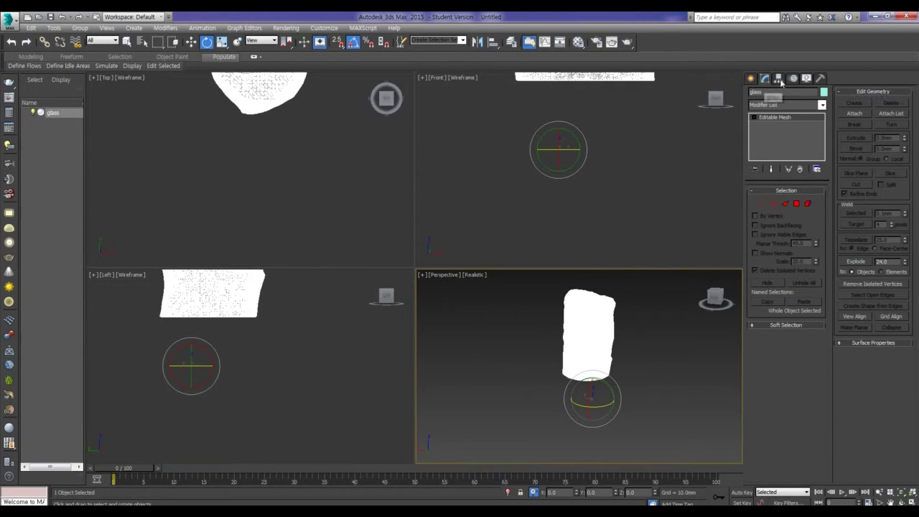
pyautogui.click(778, 78)
pyautogui.click(781, 139)
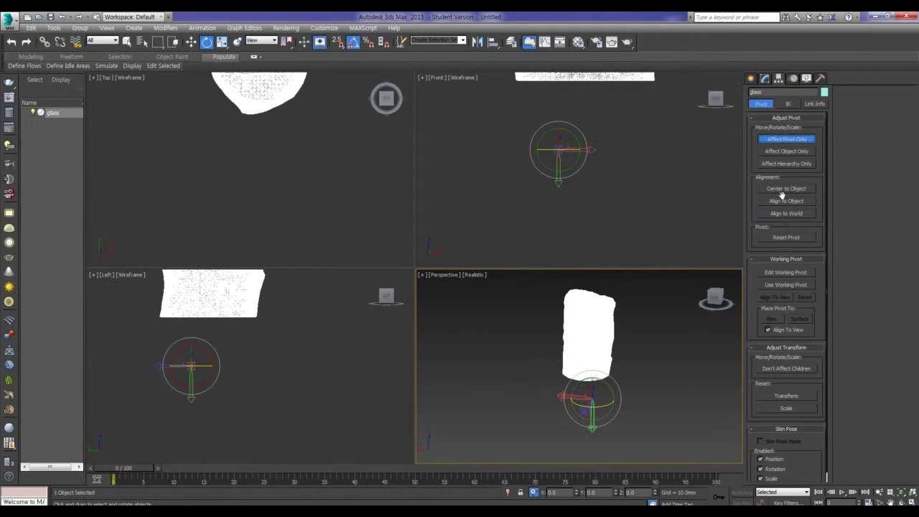
pyautogui.click(789, 191)
pyautogui.click(792, 139)
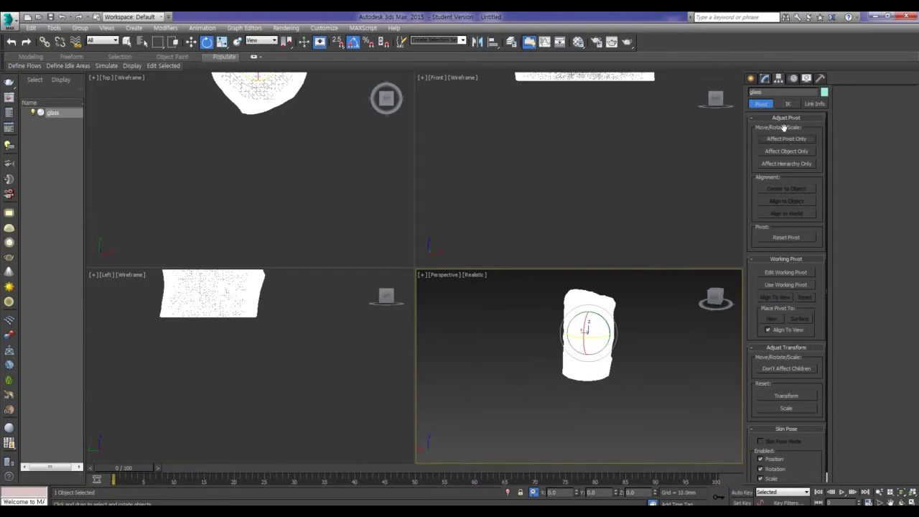
pyautogui.click(751, 79)
pyautogui.click(191, 43)
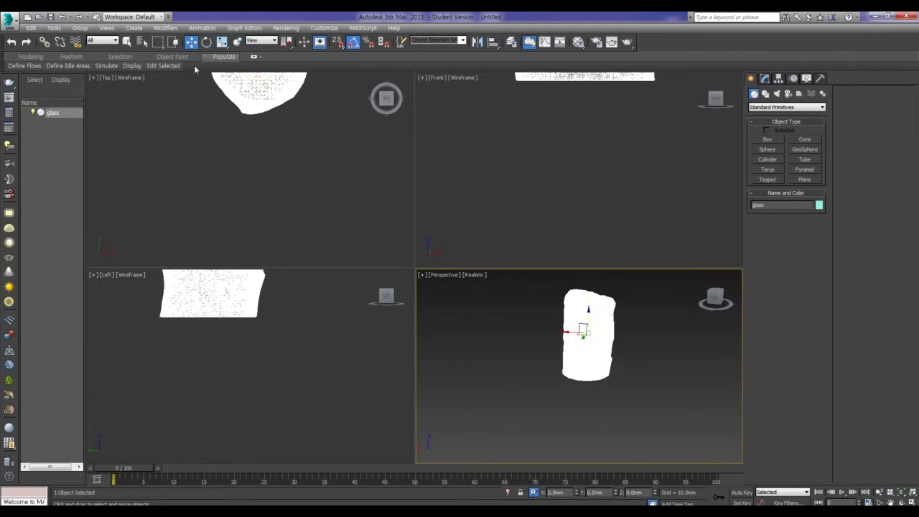
# Reselect the glass in the Perspective view and show its modifier stack.
pyautogui.moveTo(598, 342); pyautogui.dragTo(585, 355, button='middle')
pyautogui.click(625, 353)
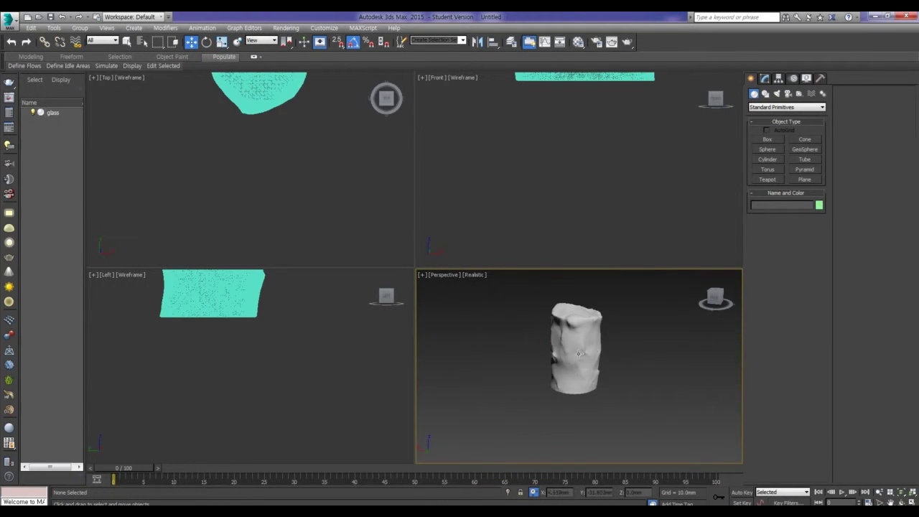
pyautogui.scroll(3, 585, 353)
pyautogui.scroll(-2, 577, 359)
pyautogui.scroll(-2, 567, 384)
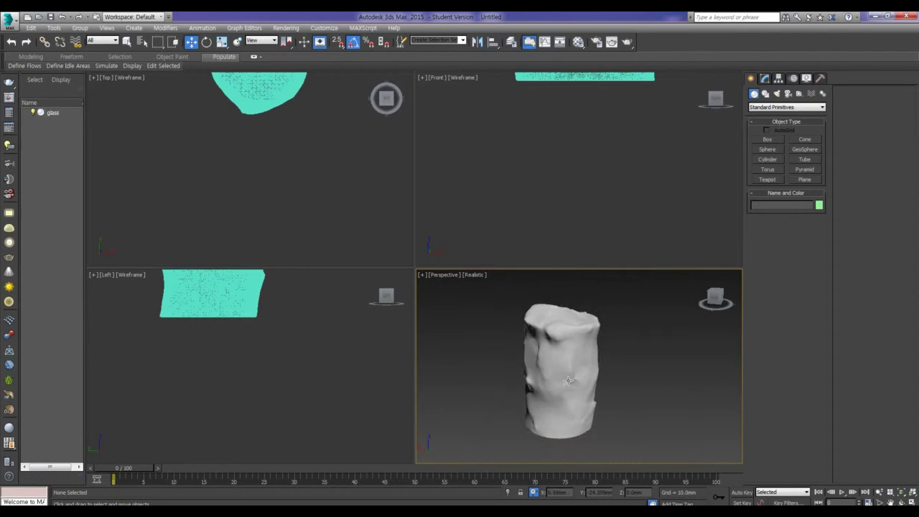
pyautogui.scroll(2, 571, 369)
pyautogui.click(571, 364)
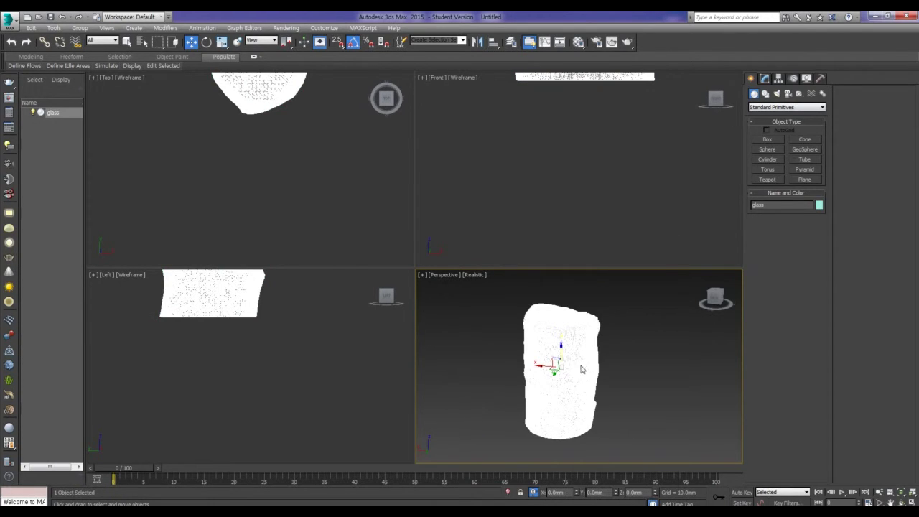
pyautogui.rightClick(580, 366)
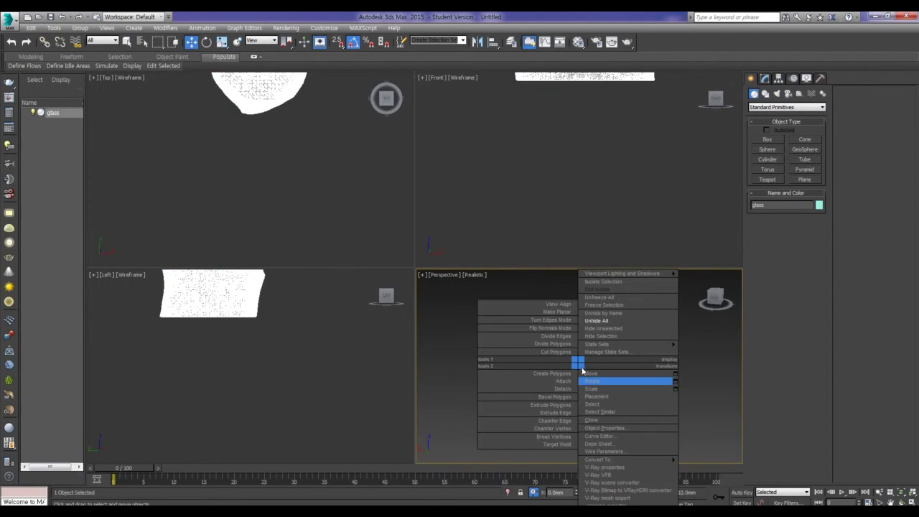
pyautogui.click(764, 80)
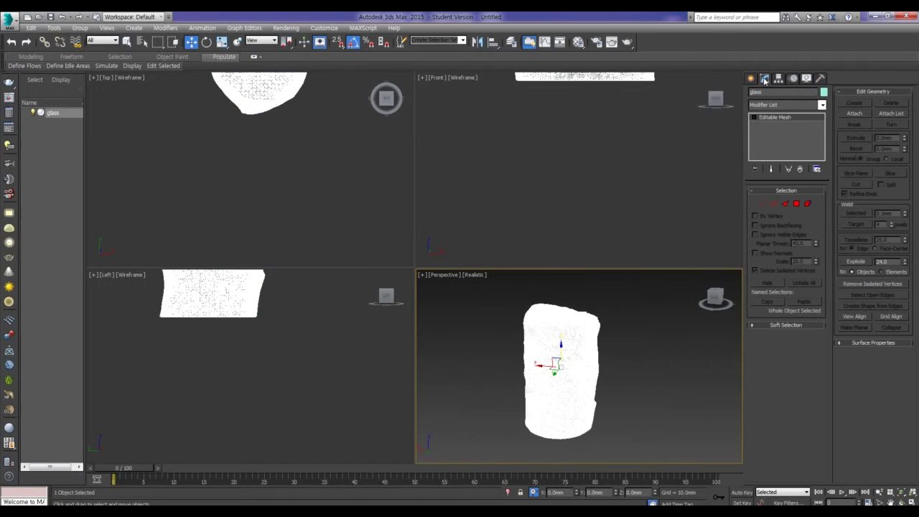
# Convert the glass to an Editable Poly and zoom in to inspect the mesh.
pyautogui.rightClick(578, 372)
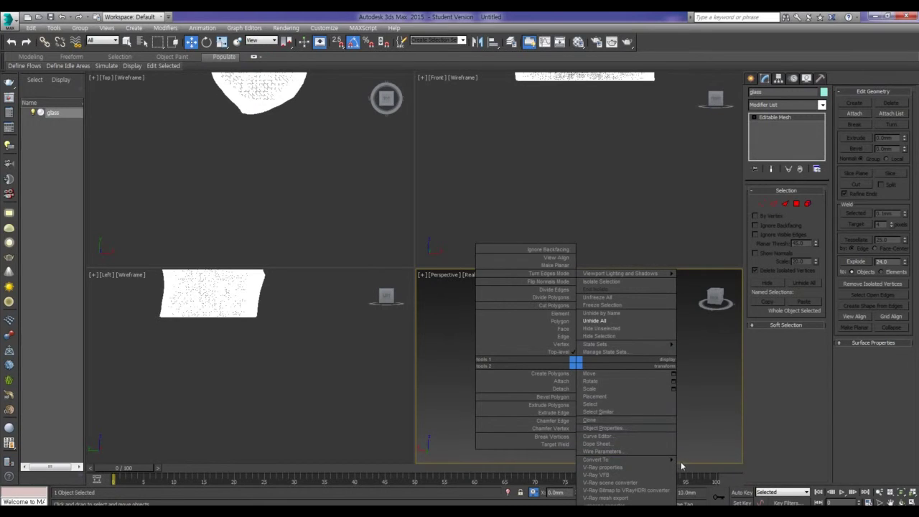
pyautogui.moveTo(626, 460)
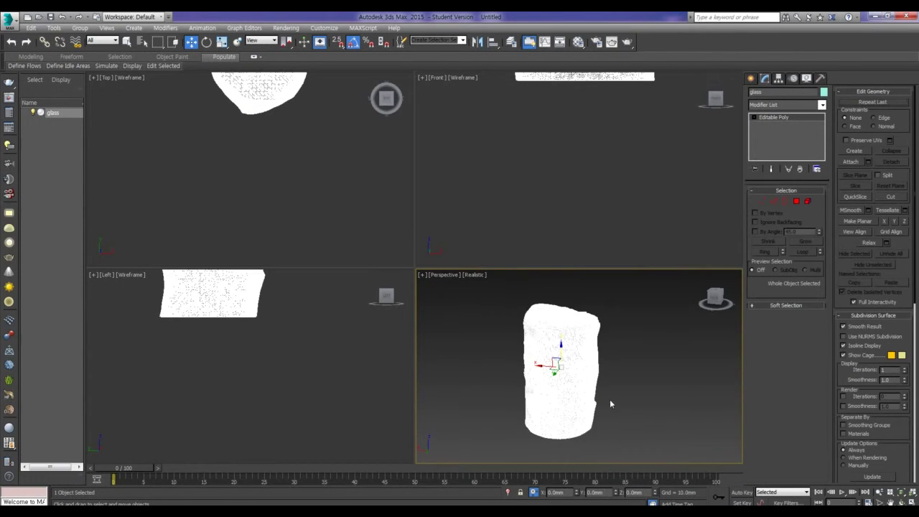
pyautogui.click(611, 398)
pyautogui.click(573, 382)
pyautogui.scroll(3, 570, 381)
pyautogui.scroll(2, 570, 381)
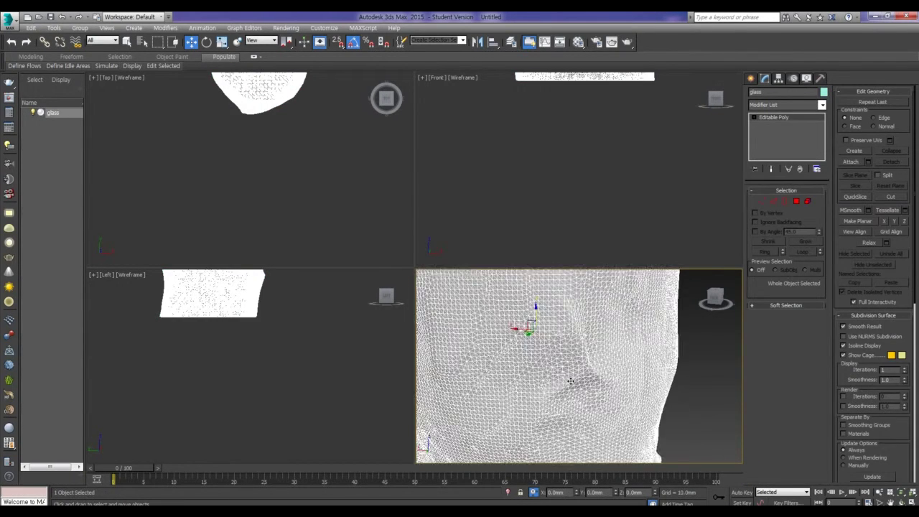
pyautogui.scroll(2, 570, 381)
pyautogui.scroll(2, 570, 381)
pyautogui.scroll(2, 570, 381)
pyautogui.scroll(-3, 570, 381)
pyautogui.scroll(-2, 570, 381)
pyautogui.click(642, 357)
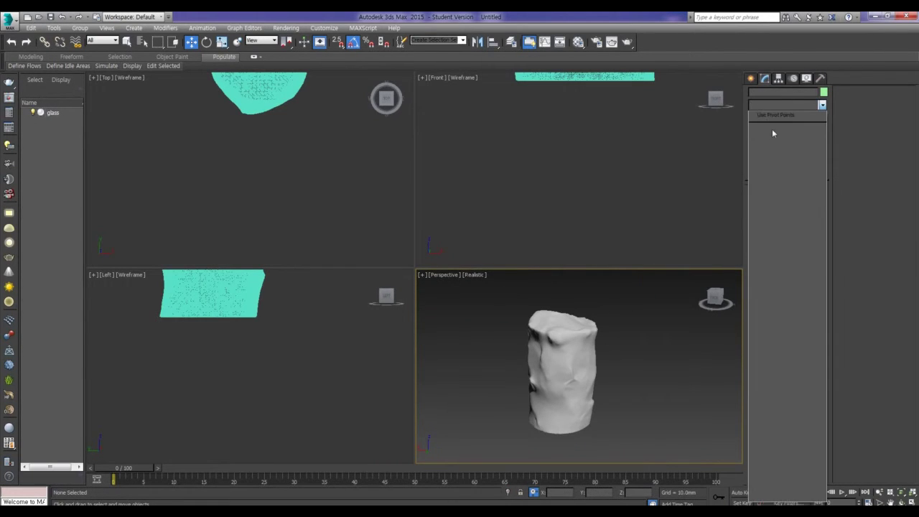
# Add an STL Check modifier above the glass's Editable Poly with Check turned on.
pyautogui.click(553, 383)
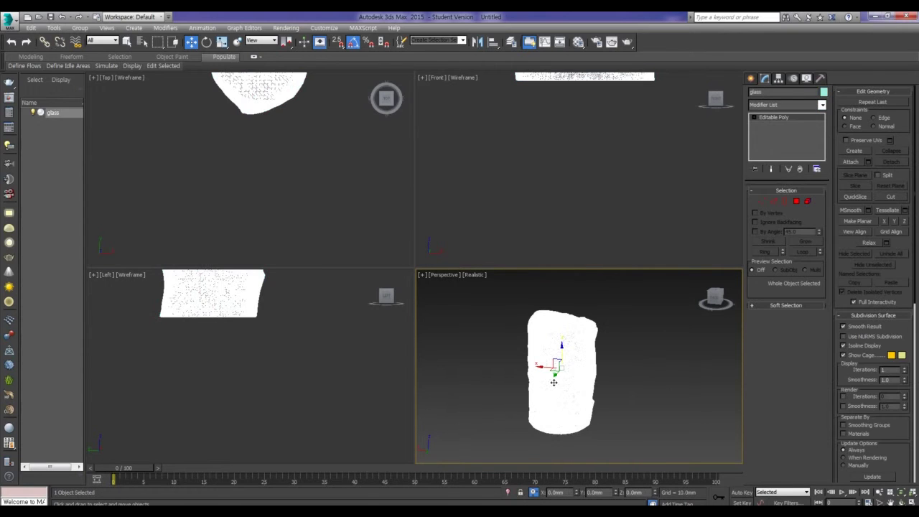
pyautogui.click(788, 105)
pyautogui.scroll(-10, 779, 372)
pyautogui.scroll(-10, 778, 368)
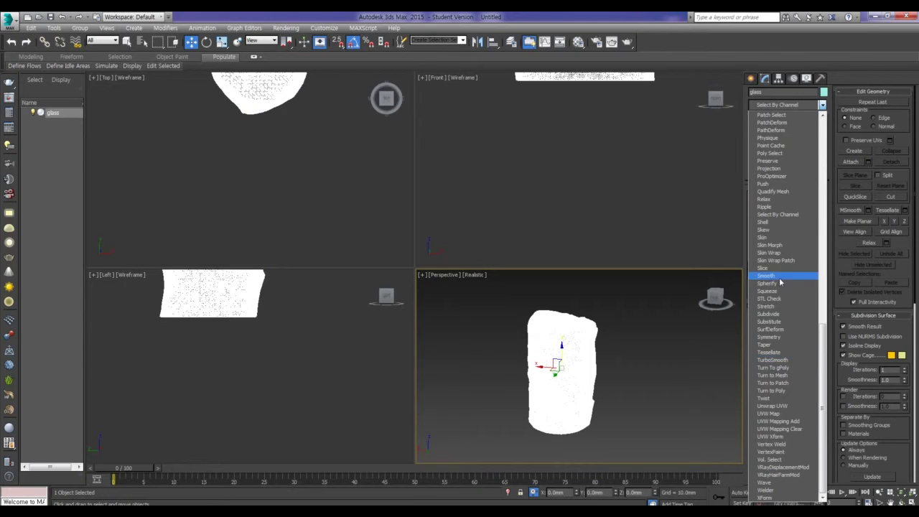
pyautogui.click(769, 298)
pyautogui.click(761, 339)
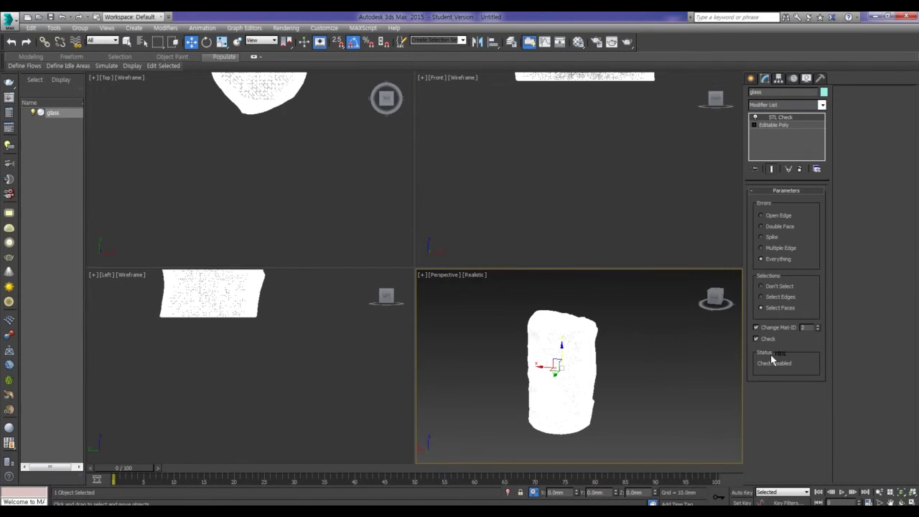